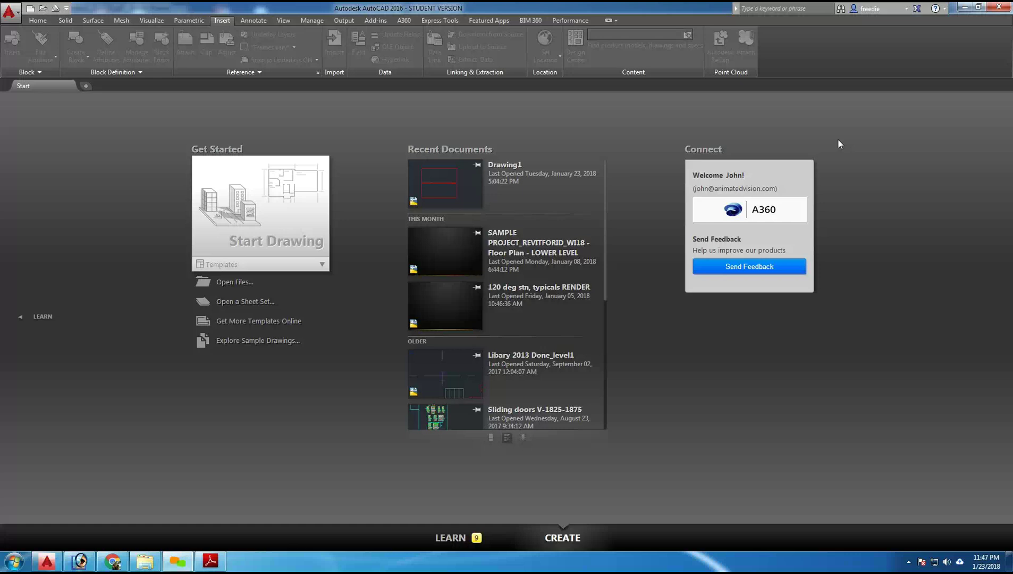
Create a new blank drawing, Drawing2, with Open with no Template - Imperial
left_click(17, 13)
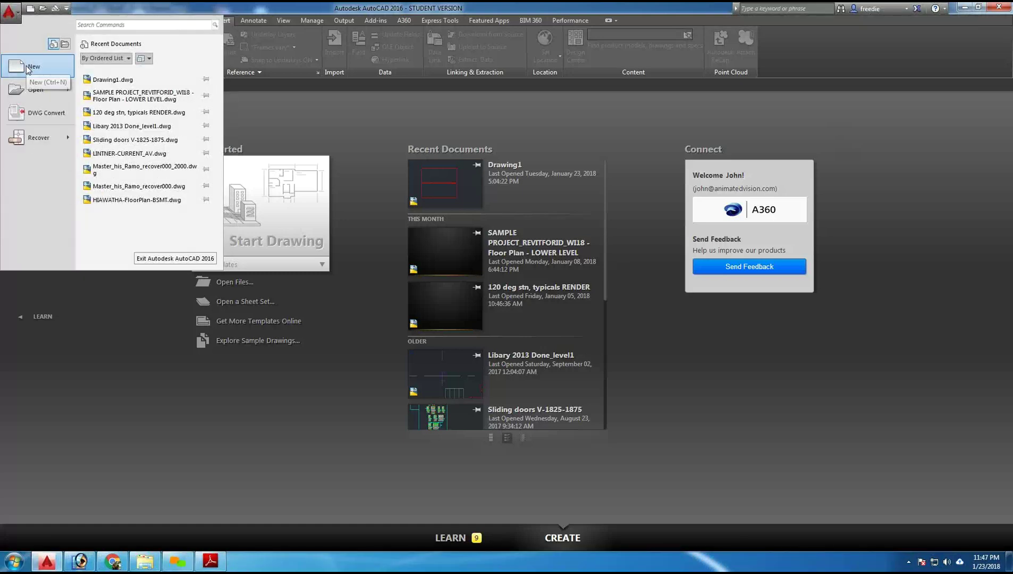
left_click(106, 12)
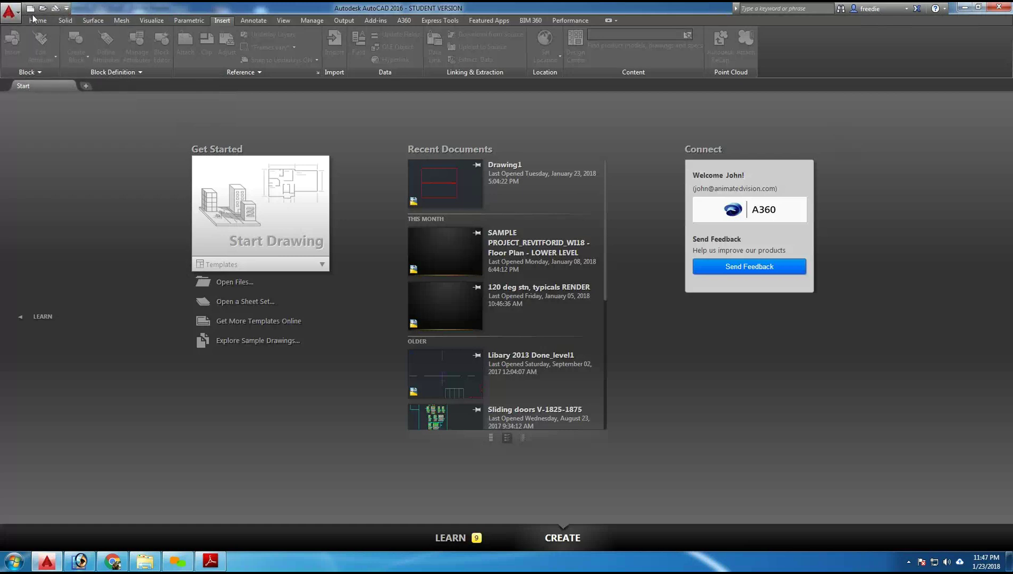
left_click(32, 12)
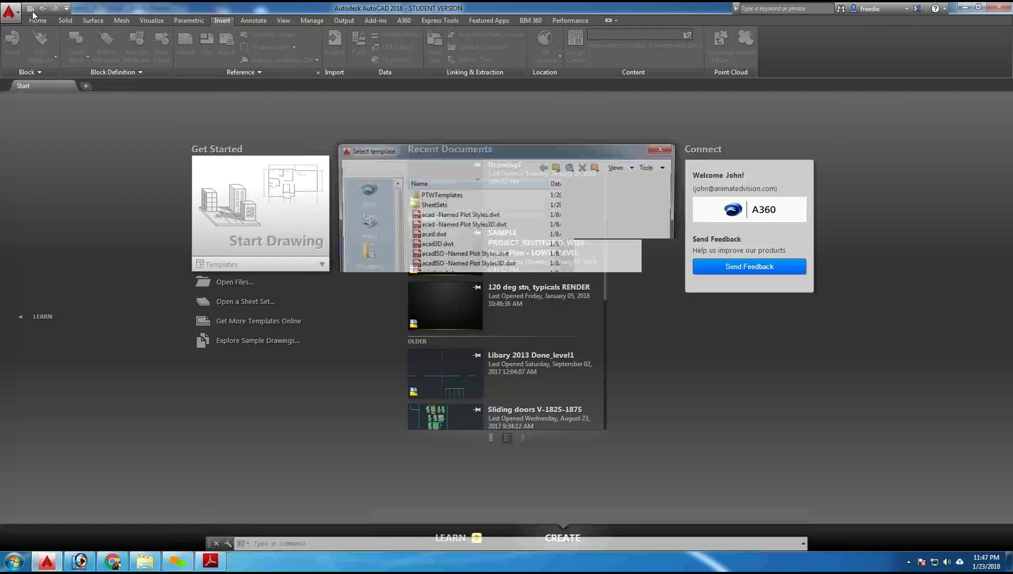
left_click_drag(486, 146, 435, 118)
left_click(615, 352)
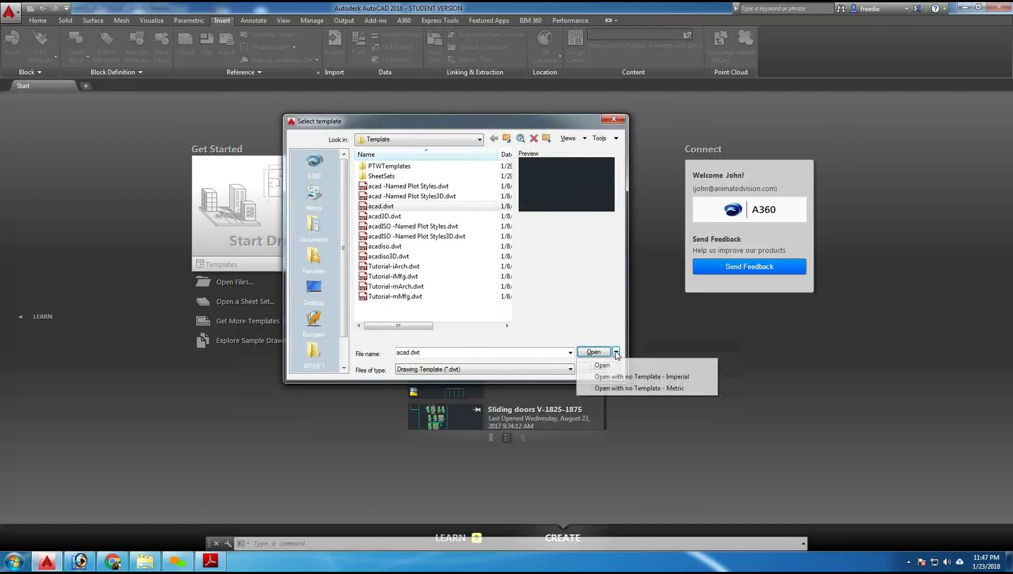
left_click(632, 381)
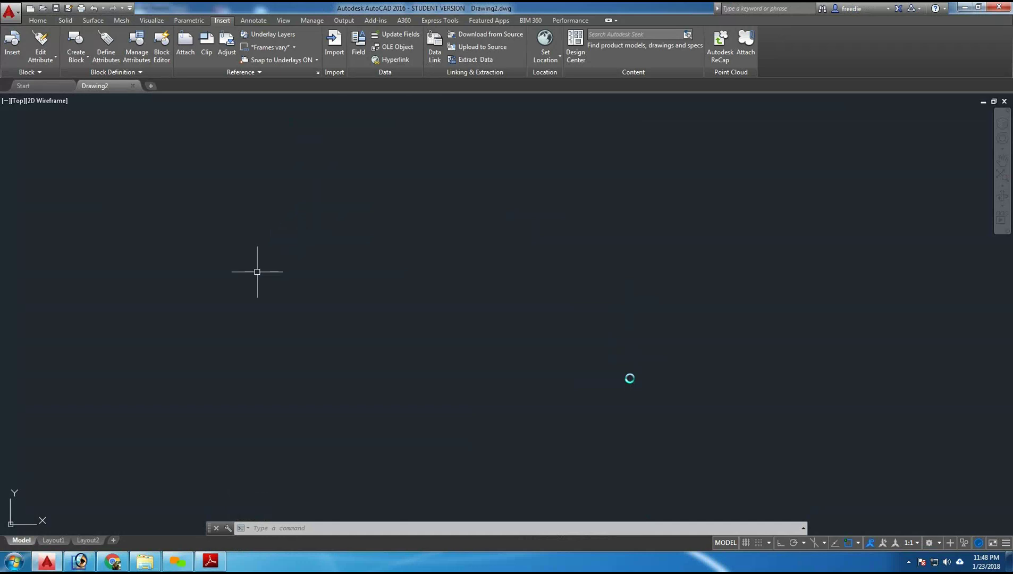
left_click(211, 561)
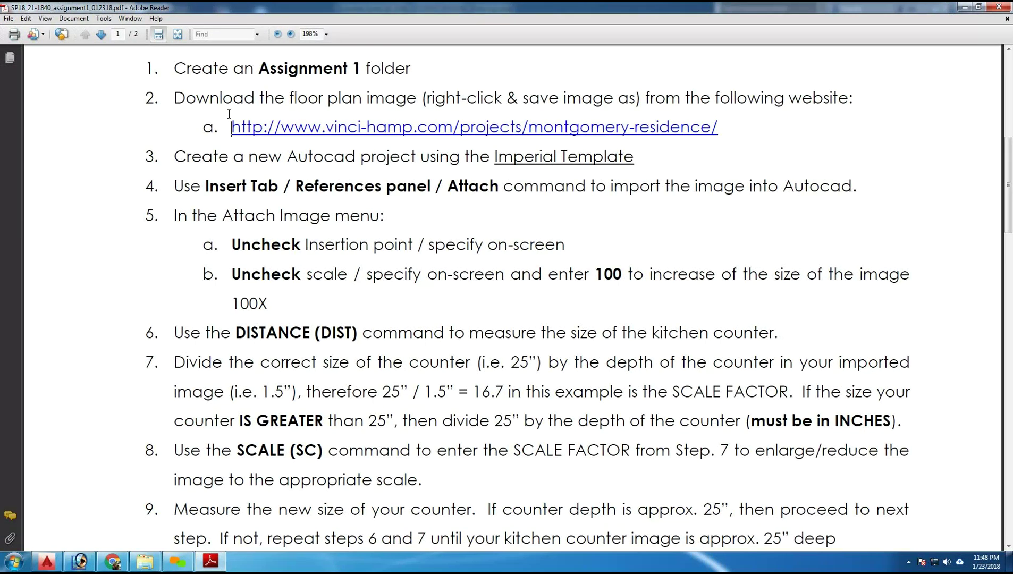
left_click_drag(229, 114, 721, 128)
right_click(575, 130)
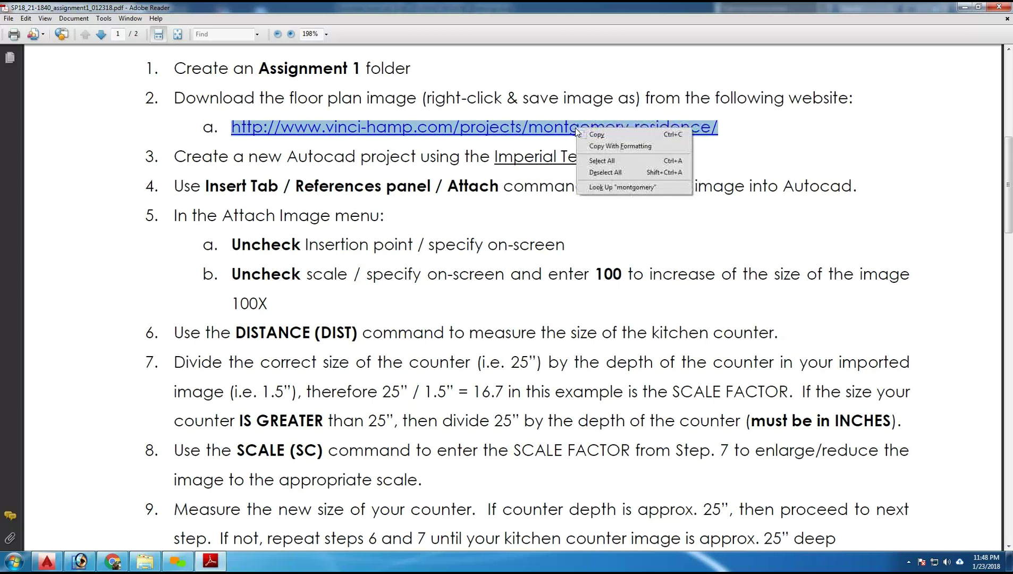
left_click(599, 136)
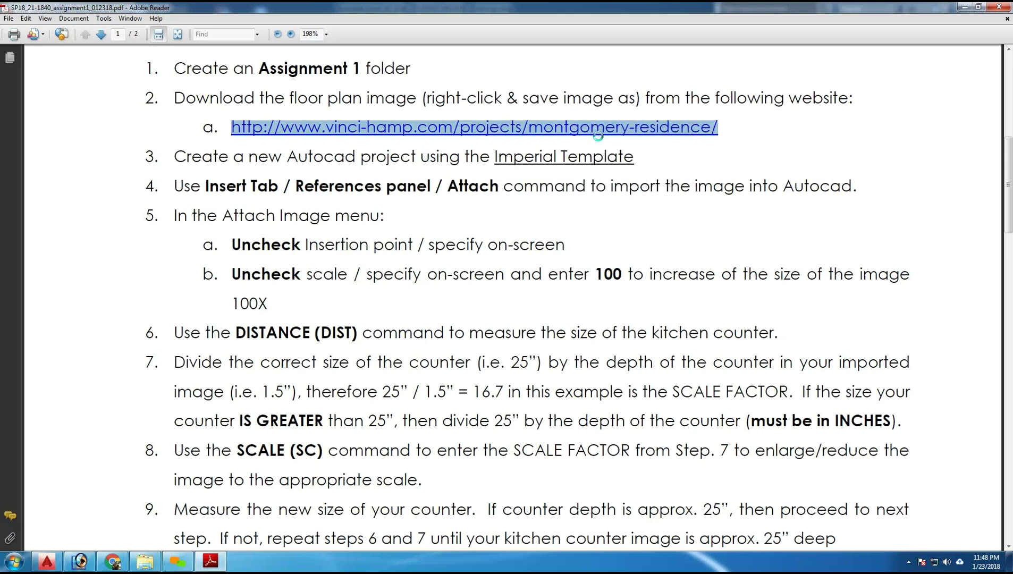
left_click(701, 171)
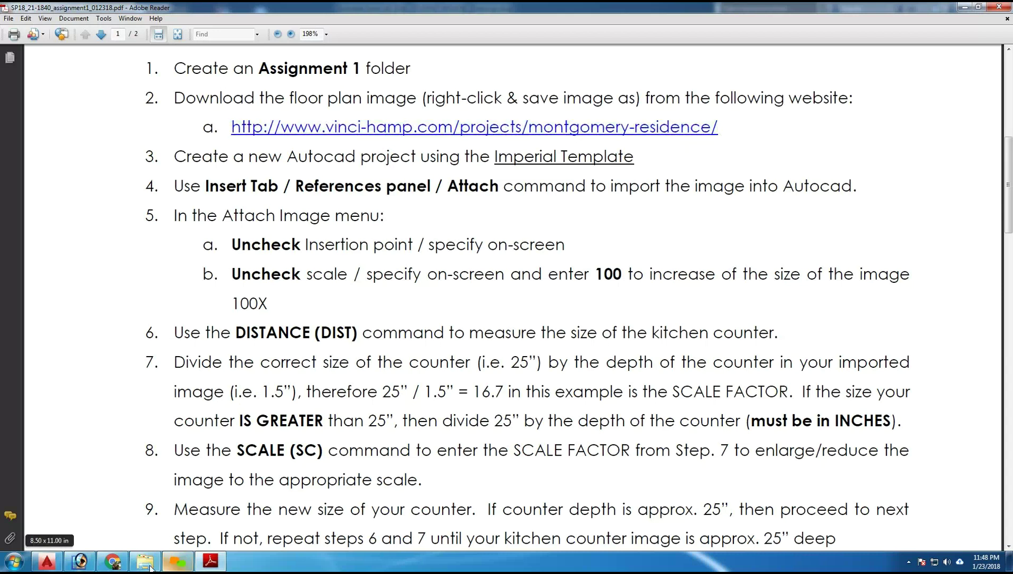
Load the Montgomery Residence project page in Chrome from the copied URL
left_click(114, 563)
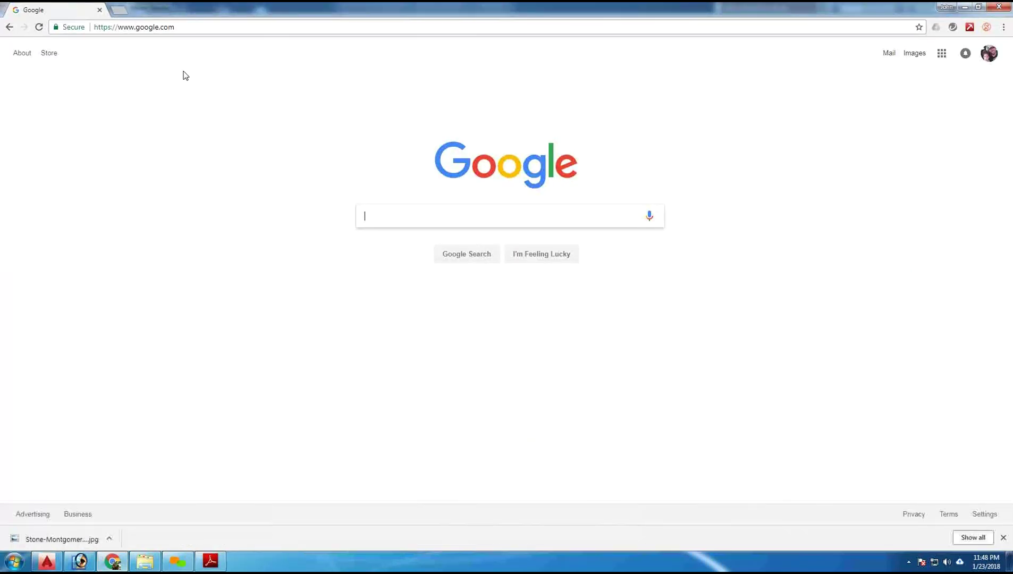
left_click(166, 26)
right_click(165, 27)
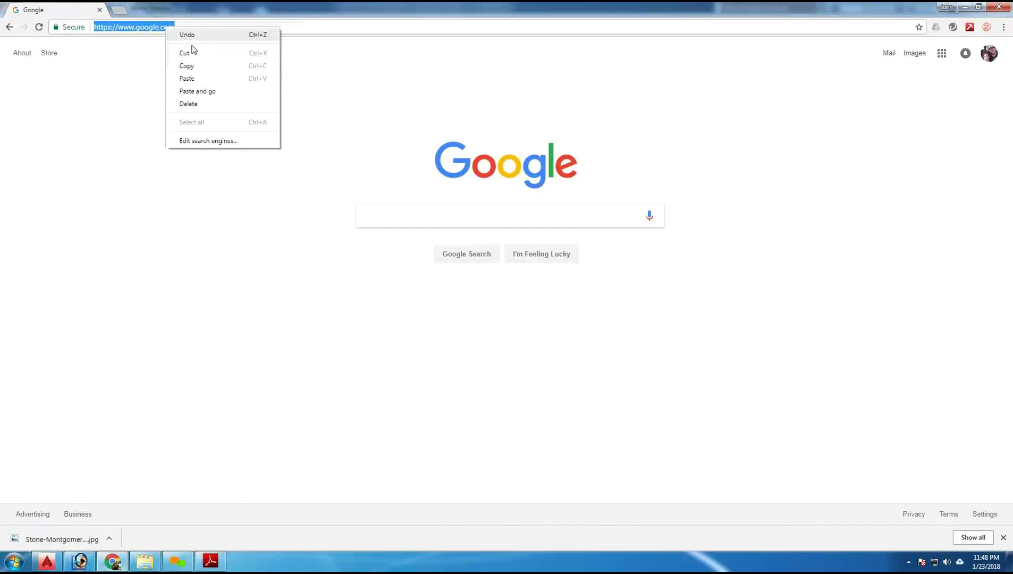
left_click(194, 80)
key("Return")
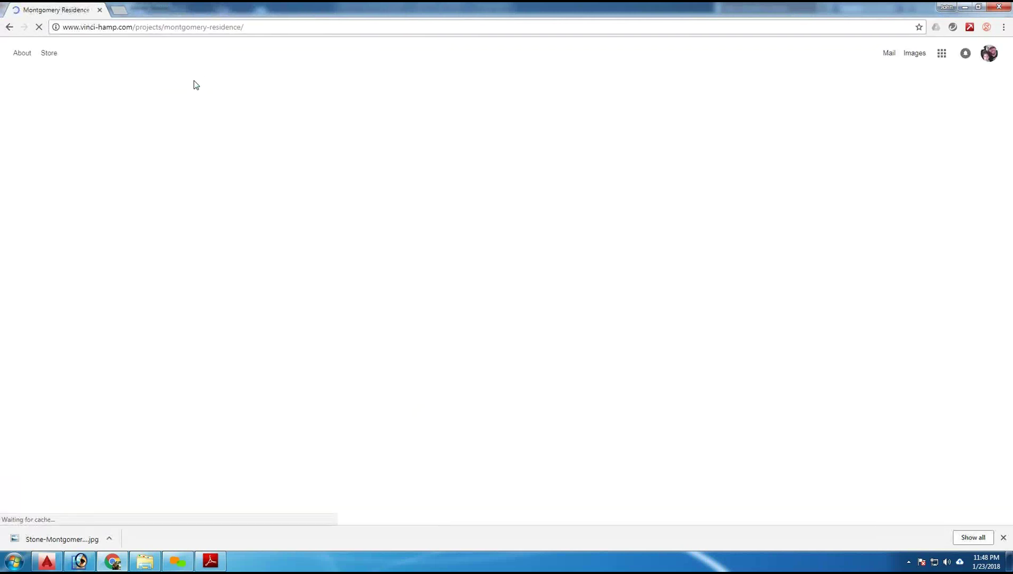
Save the page's floor plan image as Stone-Montgomery.jpg in the WEEK 1 SUPPORT folder
scroll(156, 194, "down", 17)
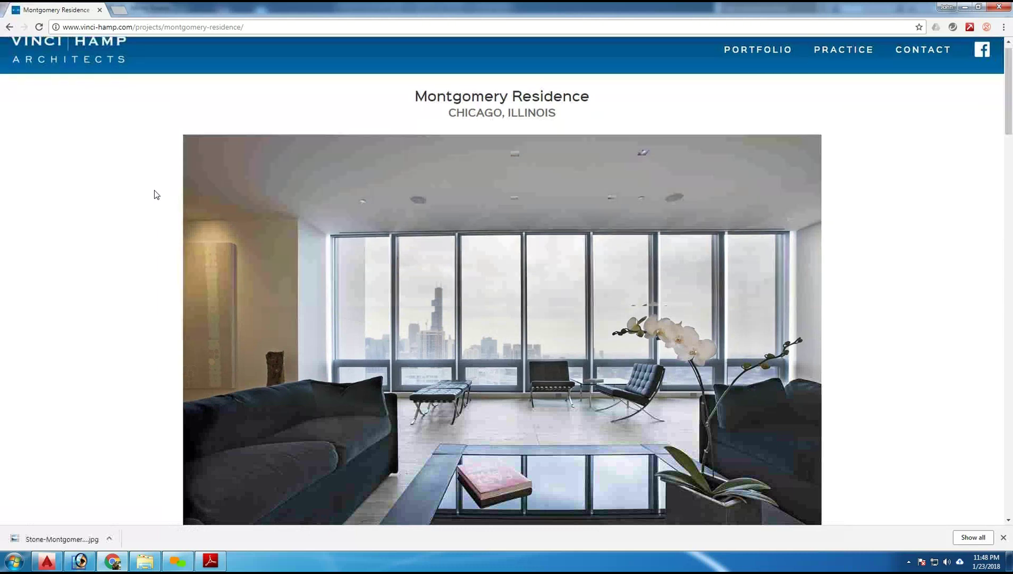
scroll(162, 194, "down", 4)
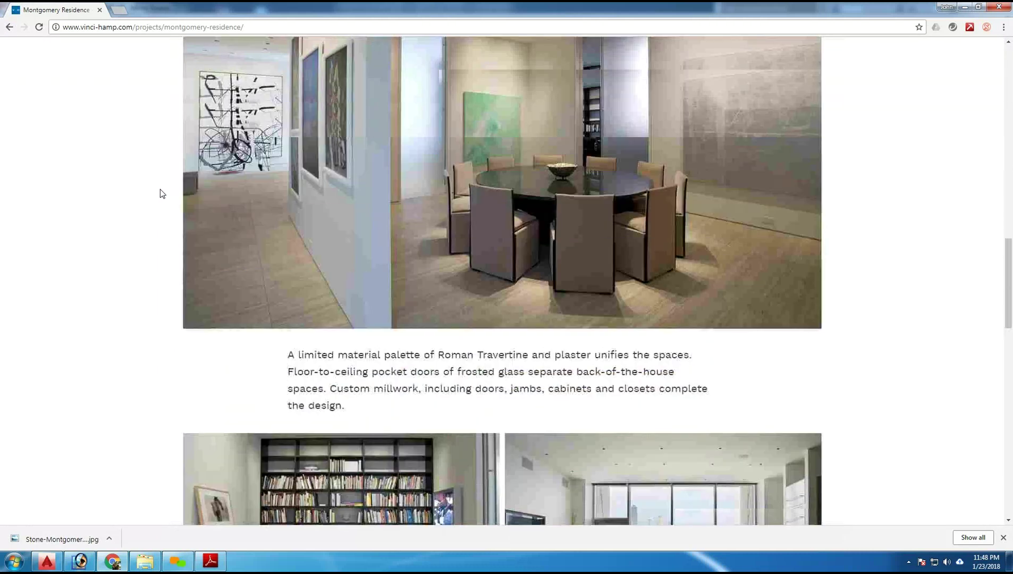
scroll(162, 194, "down", 20)
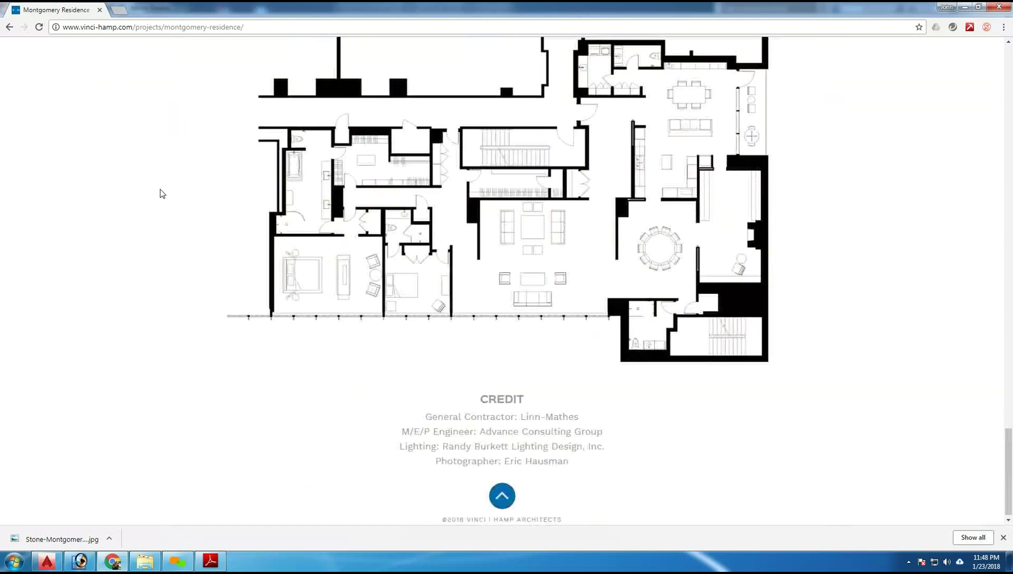
scroll(155, 184, "up", 1)
right_click(523, 225)
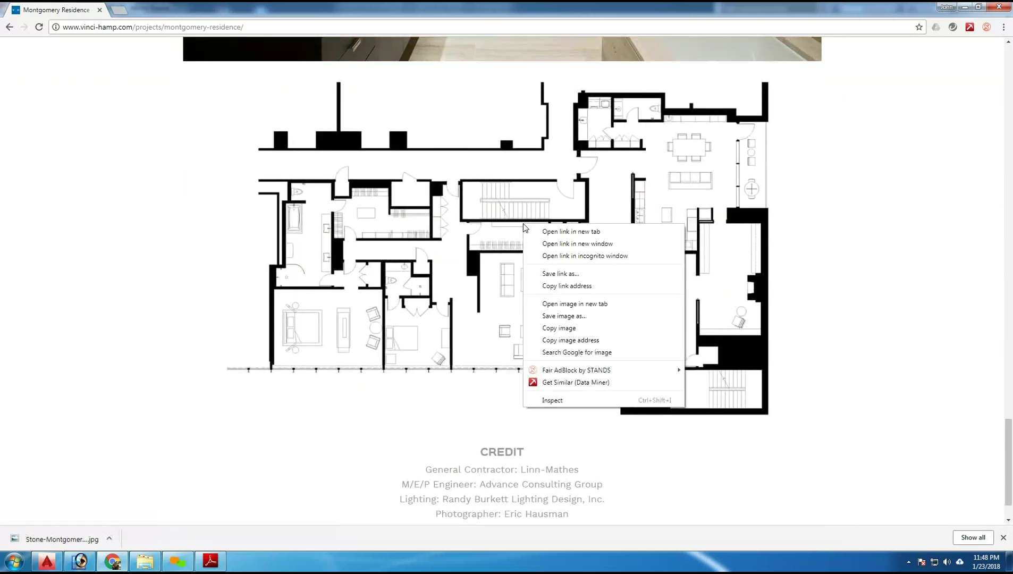
left_click(565, 316)
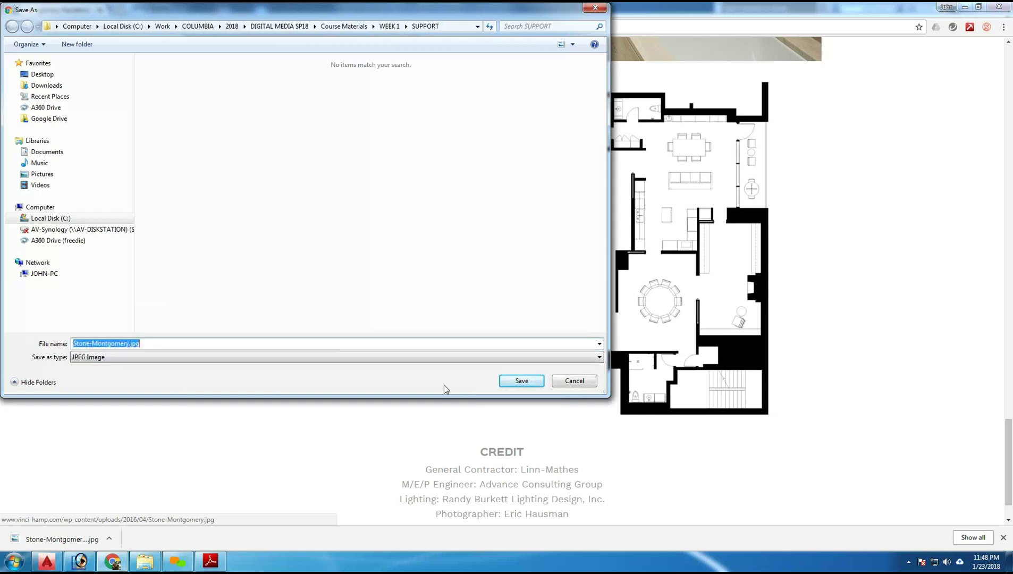
left_click(519, 382)
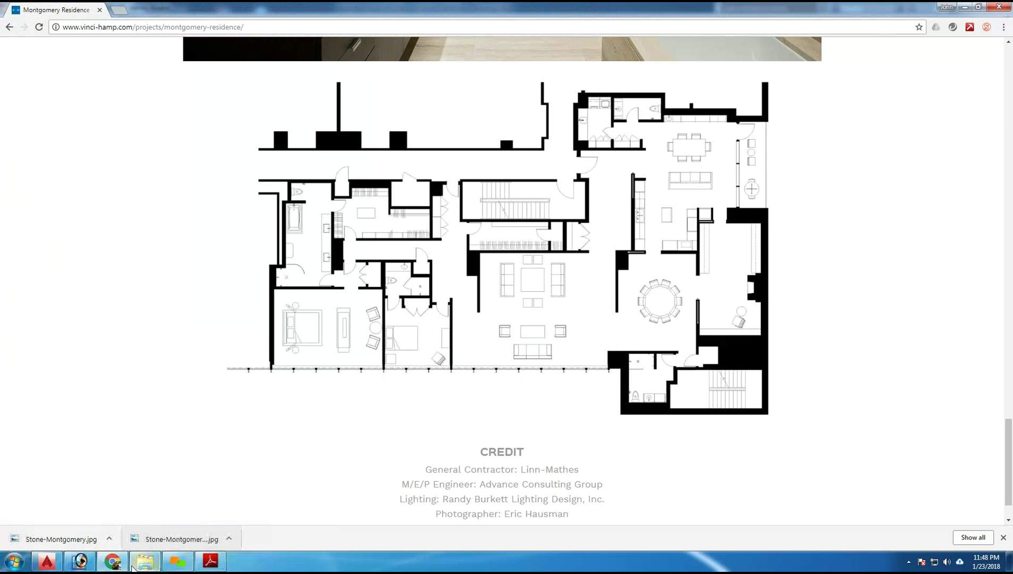
Start an image attach and pick Stone-Montgomery.jpg from WEEK 1 > SUPPORT
left_click(198, 564)
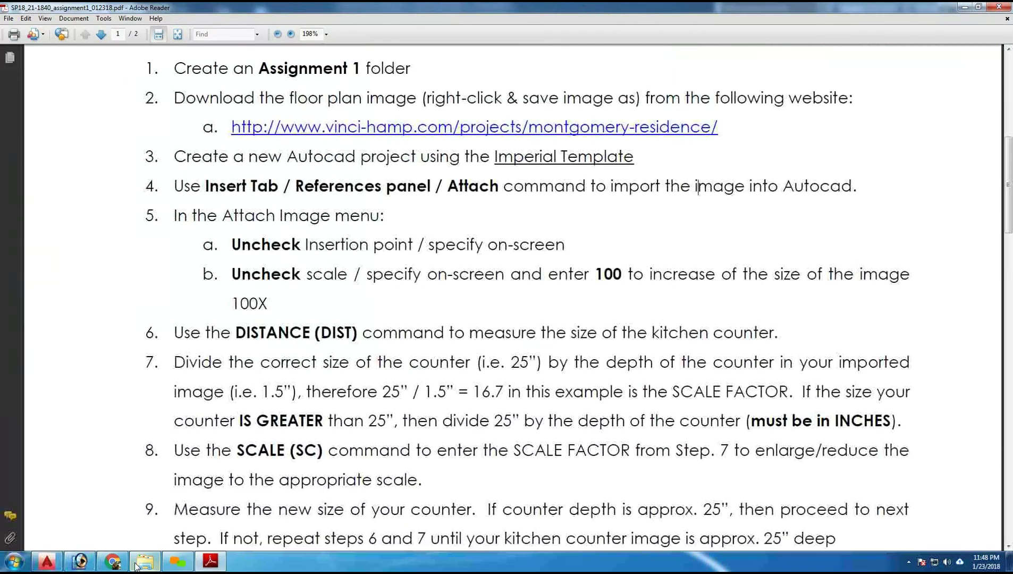
left_click(49, 564)
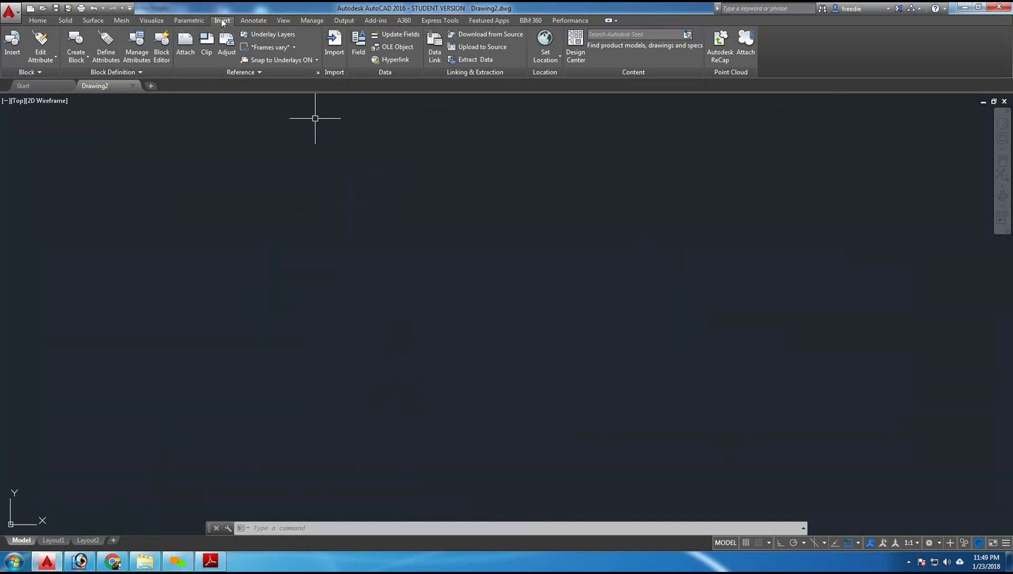
left_click(187, 52)
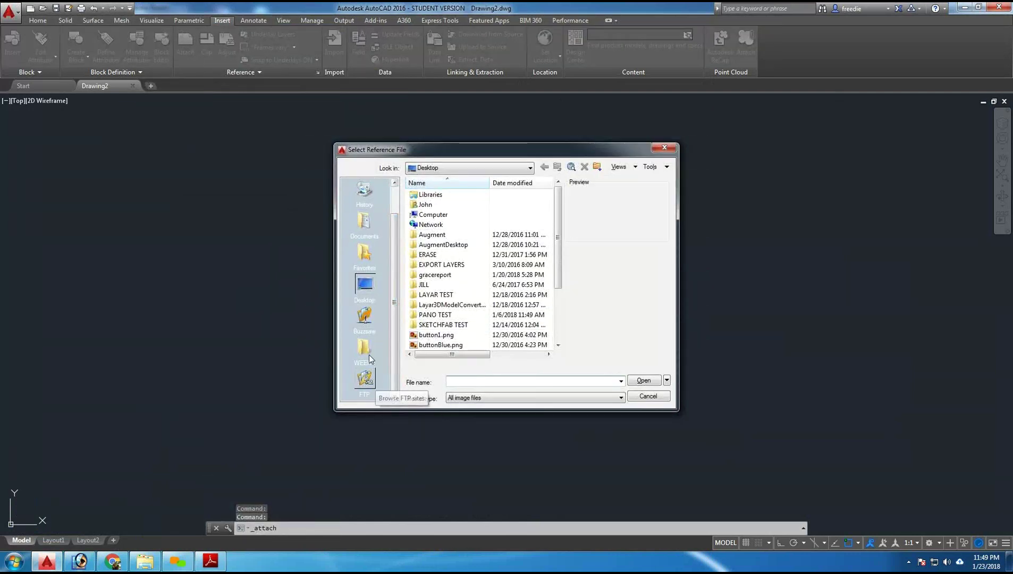
left_click(364, 349)
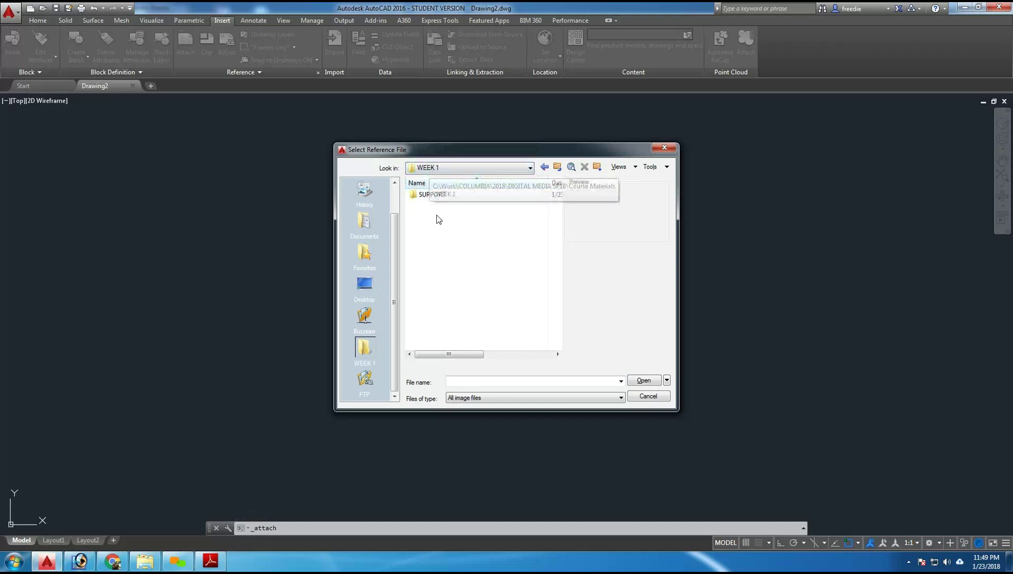
double_click(435, 195)
left_click(430, 196)
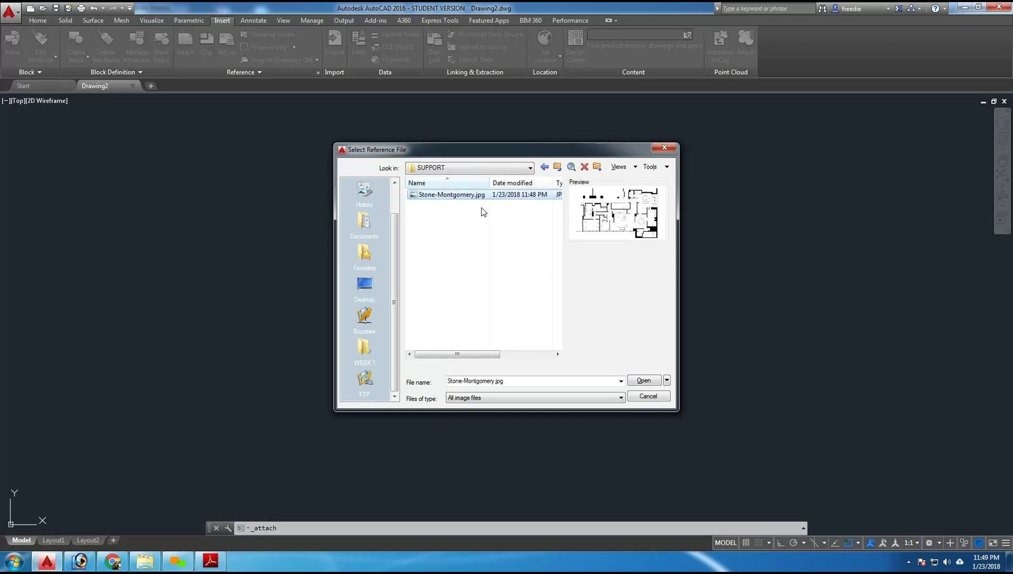
Attach Stone-Montgomery.jpg at insertion point 0,0,0 with a scale of 100
left_click(644, 382)
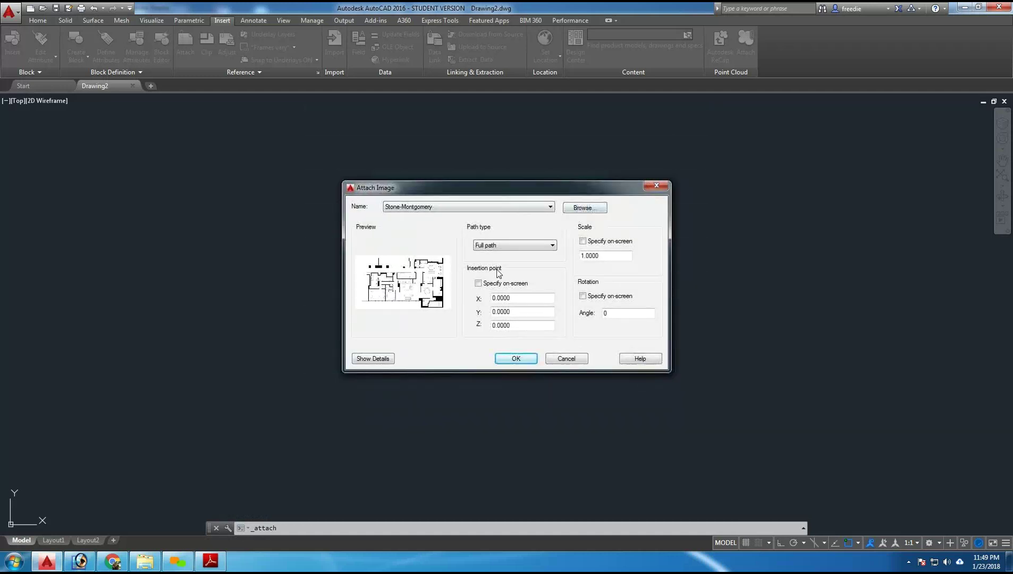
left_click(479, 284)
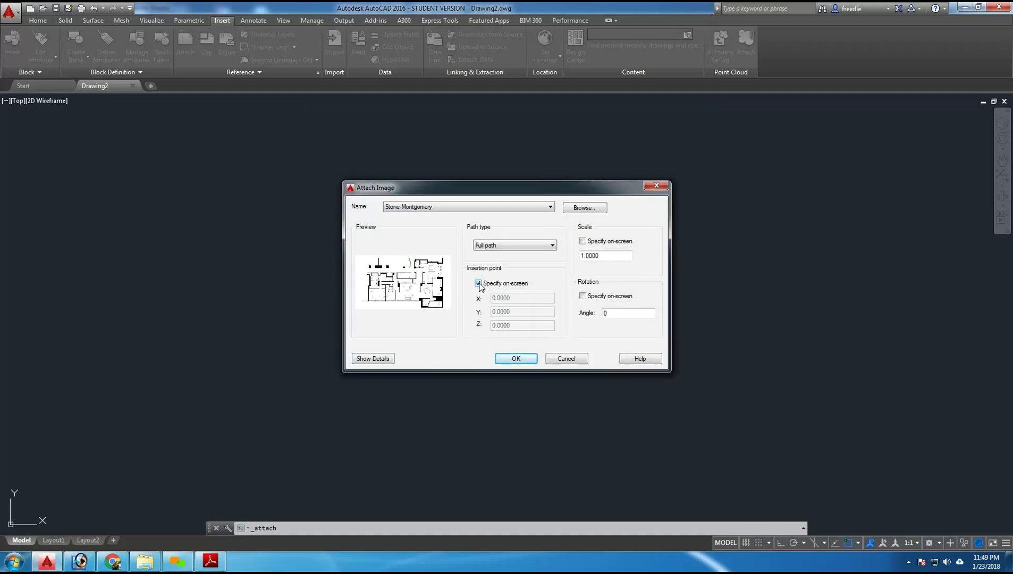
left_click(479, 284)
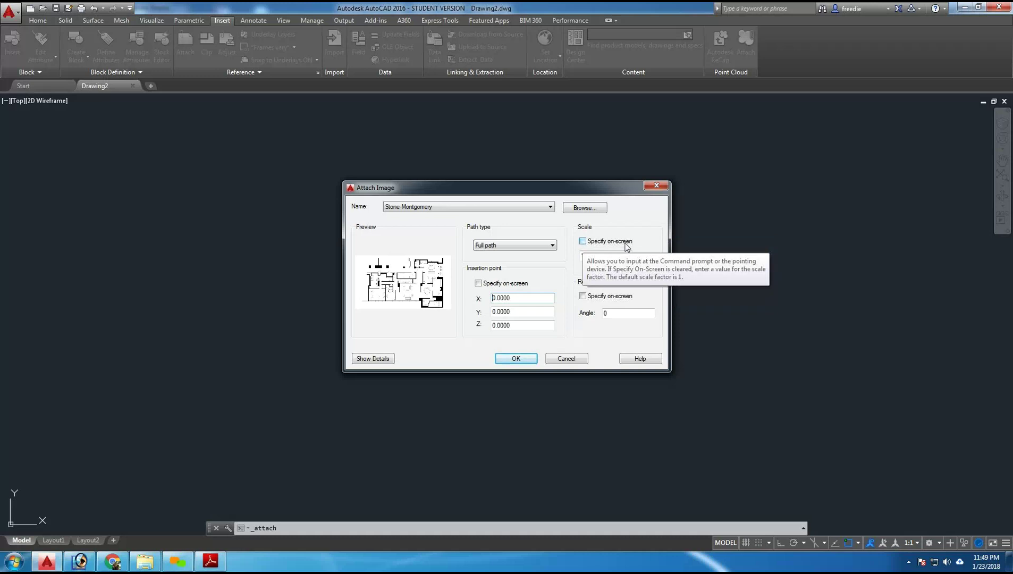
left_click(583, 241)
left_click_drag(601, 256, 559, 256)
type("100")
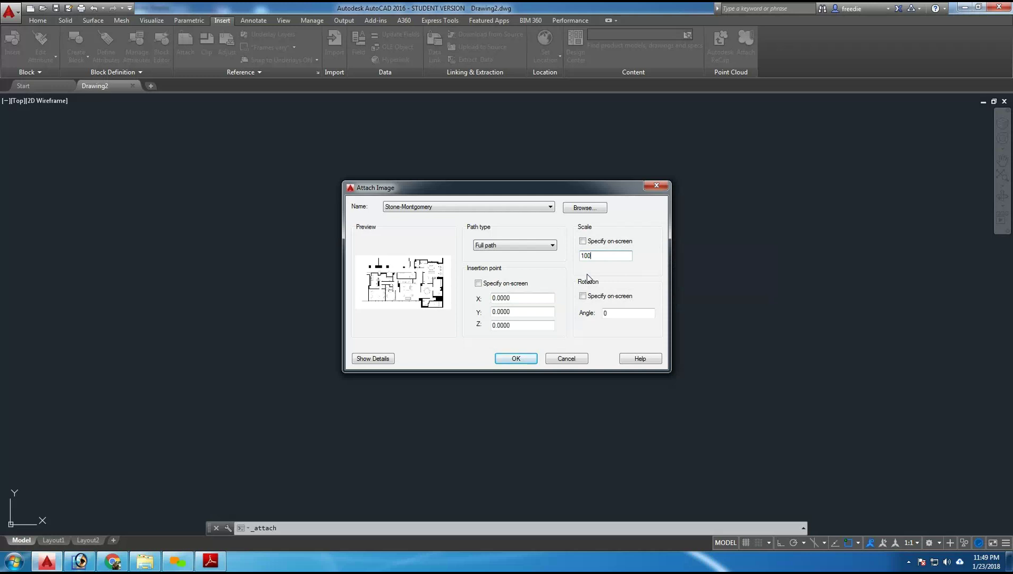
left_click(521, 359)
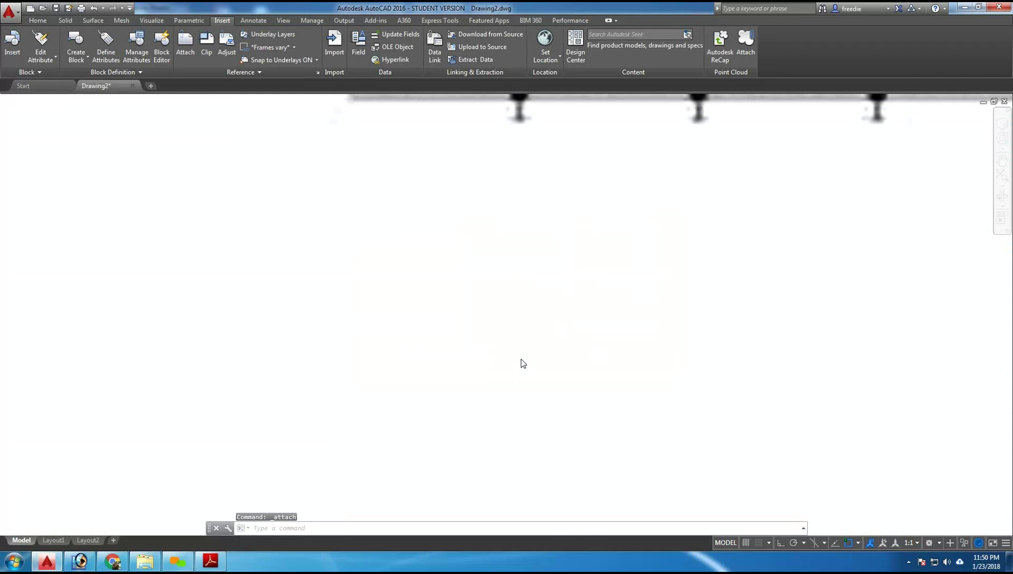
Pan to the floor plan and window-select the attached Stone-Montgomery image
scroll(521, 363, "down", 5)
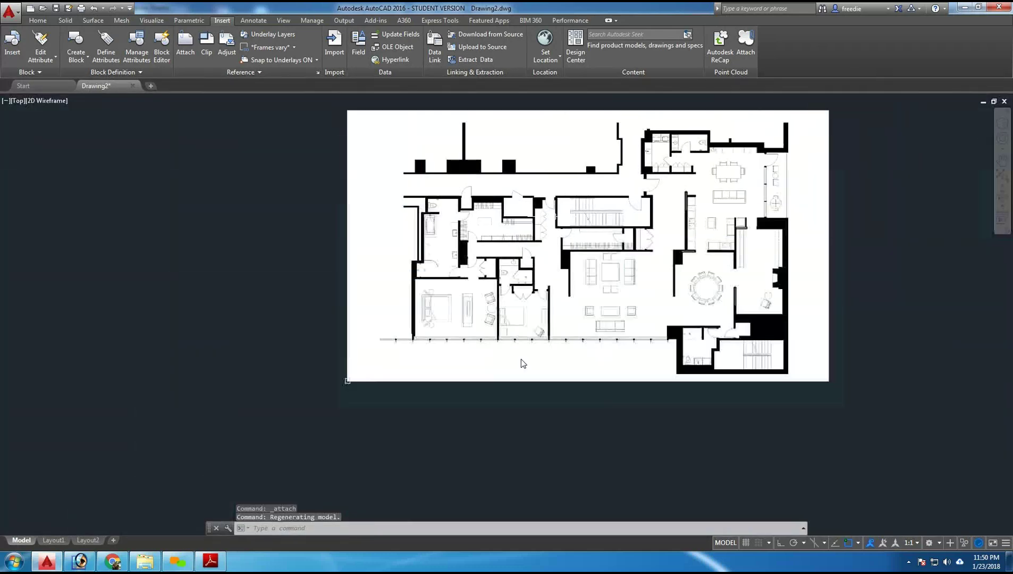
middle_click_drag(553, 214, 471, 262)
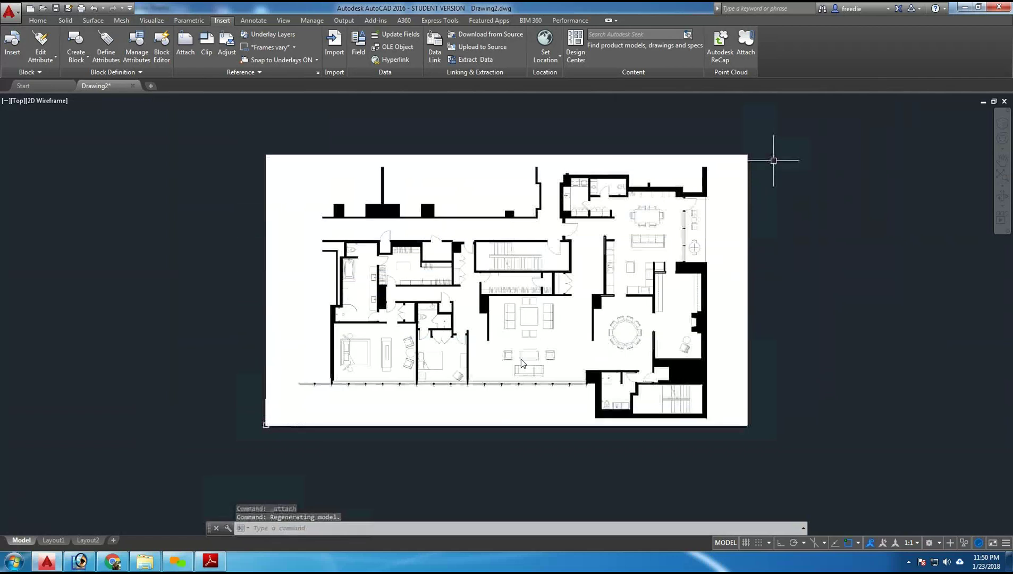
mouse_move(802, 248)
left_mouse_down()
mouse_move(787, 238)
mouse_move(786, 189)
mouse_move(843, 246)
left_mouse_up()
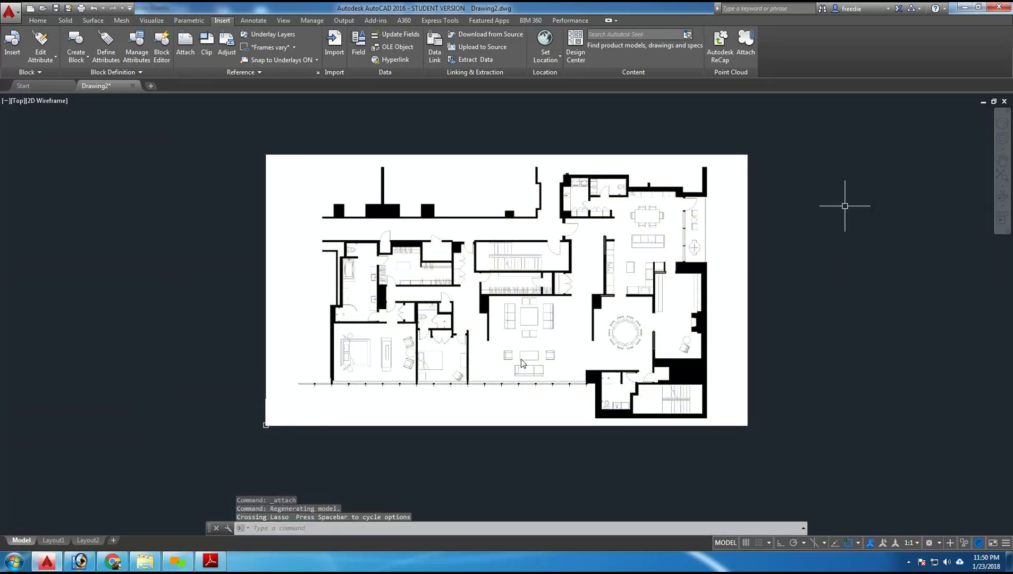
left_click(860, 286)
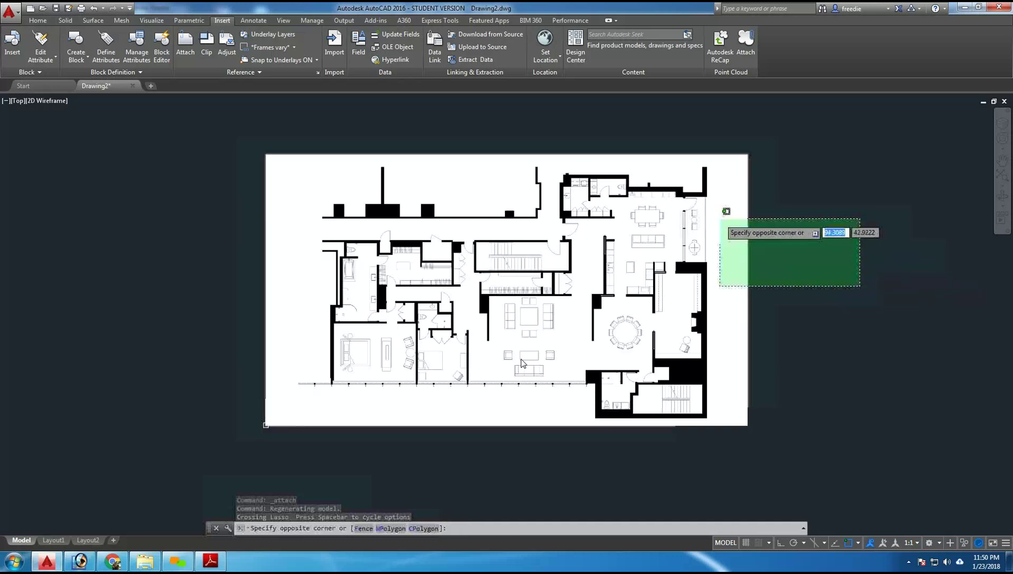
left_click(617, 134)
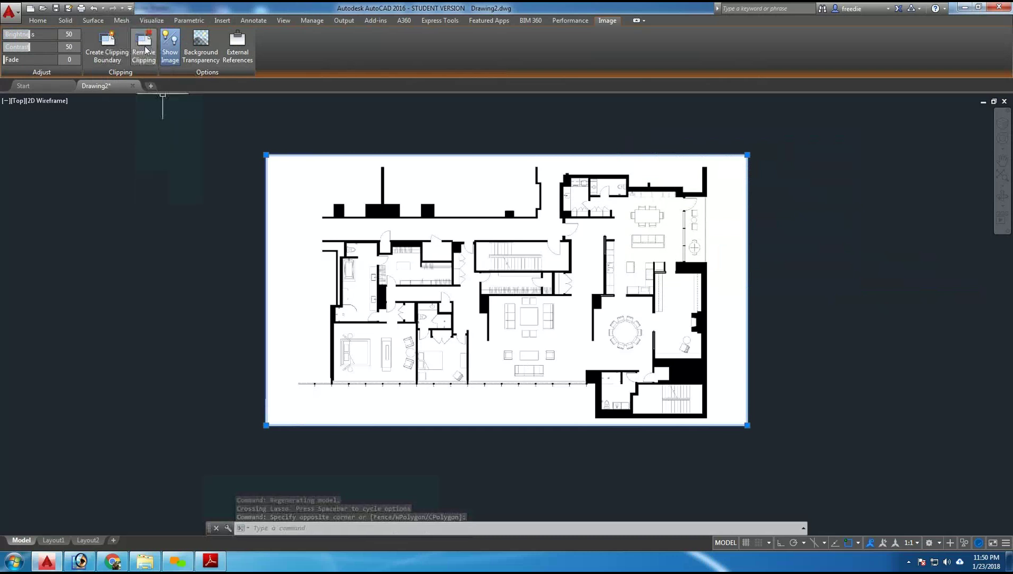
Use Adjust on the floor-plan image and set its Fade to 75
left_click(223, 21)
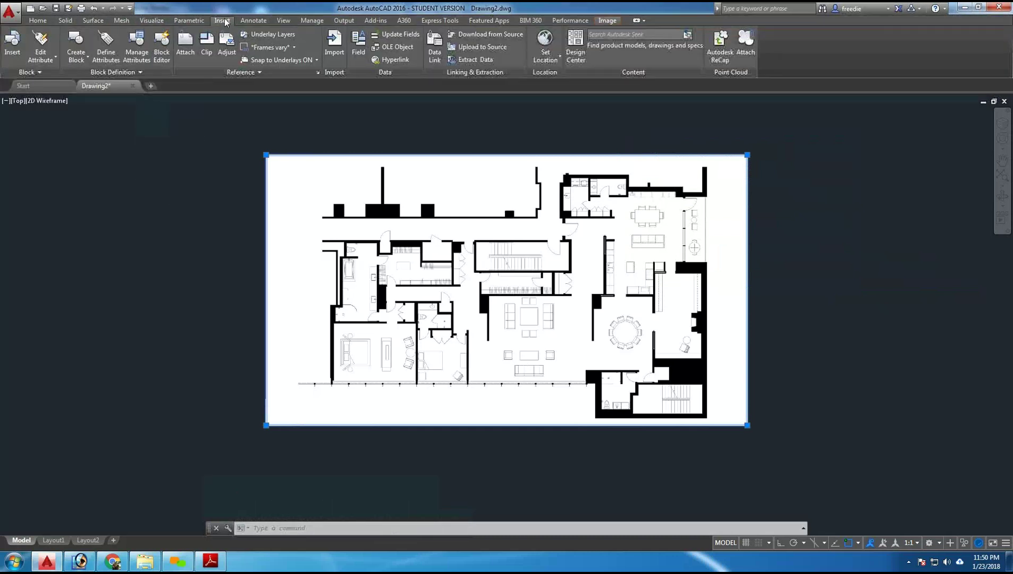
left_click(223, 52)
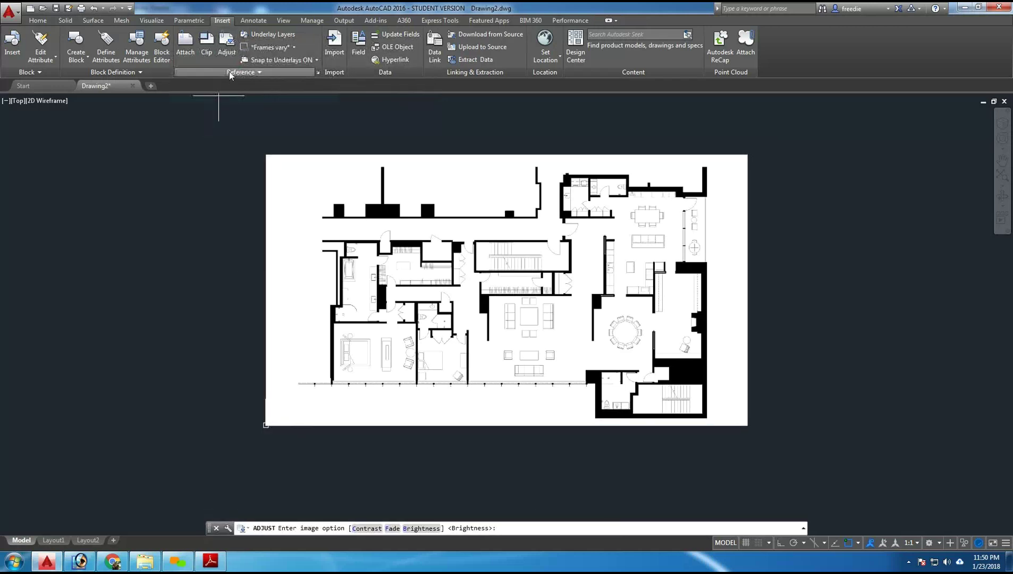
left_click(227, 52)
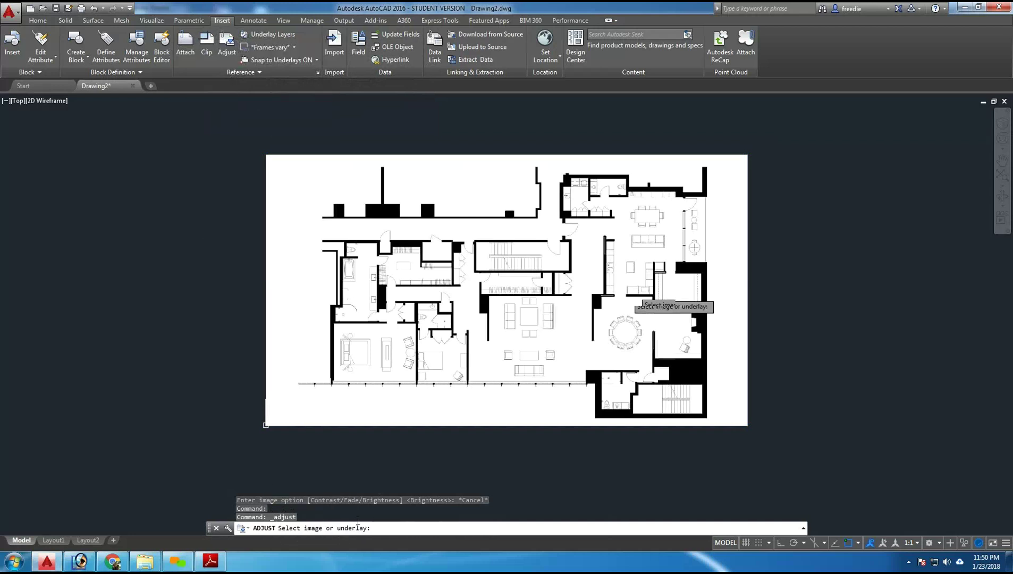
left_click(780, 236)
left_click(728, 226)
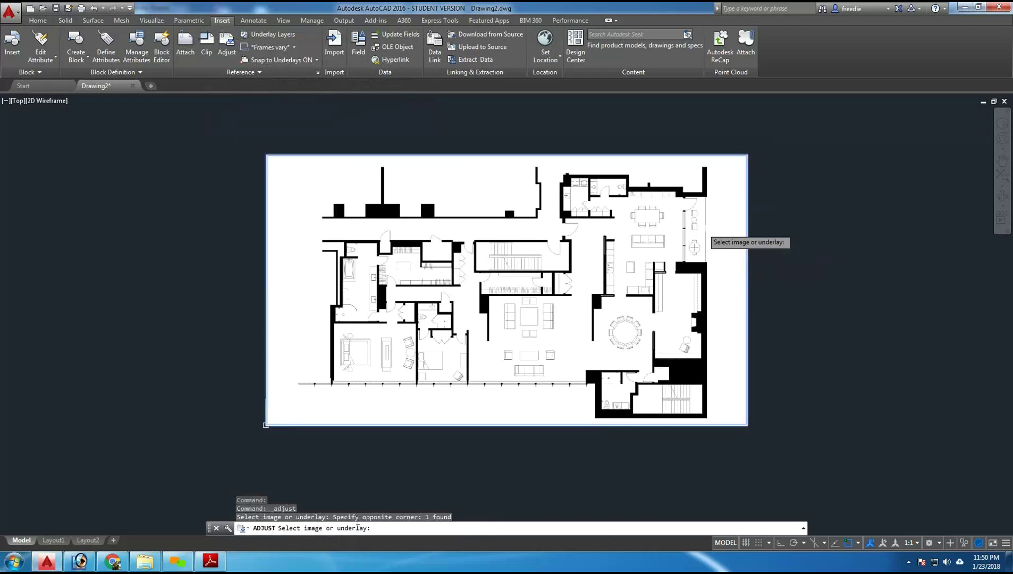
key("Return")
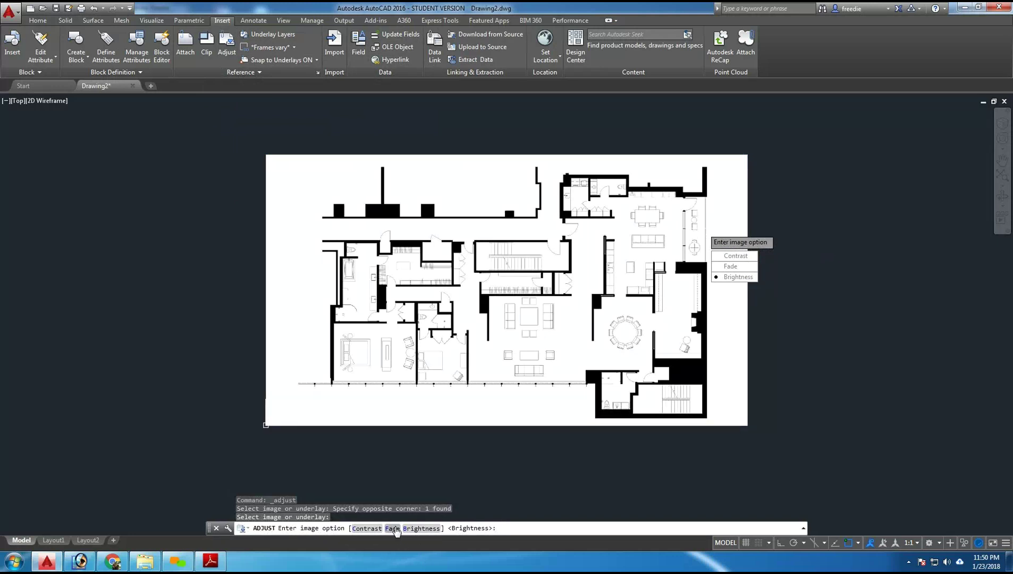
type("f")
key("Return")
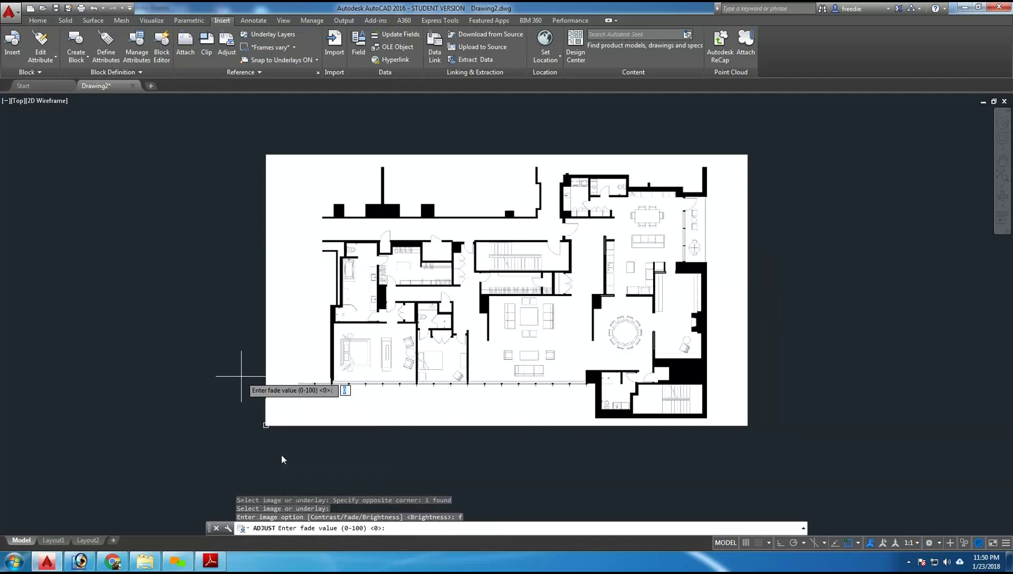
type("75")
key("Return")
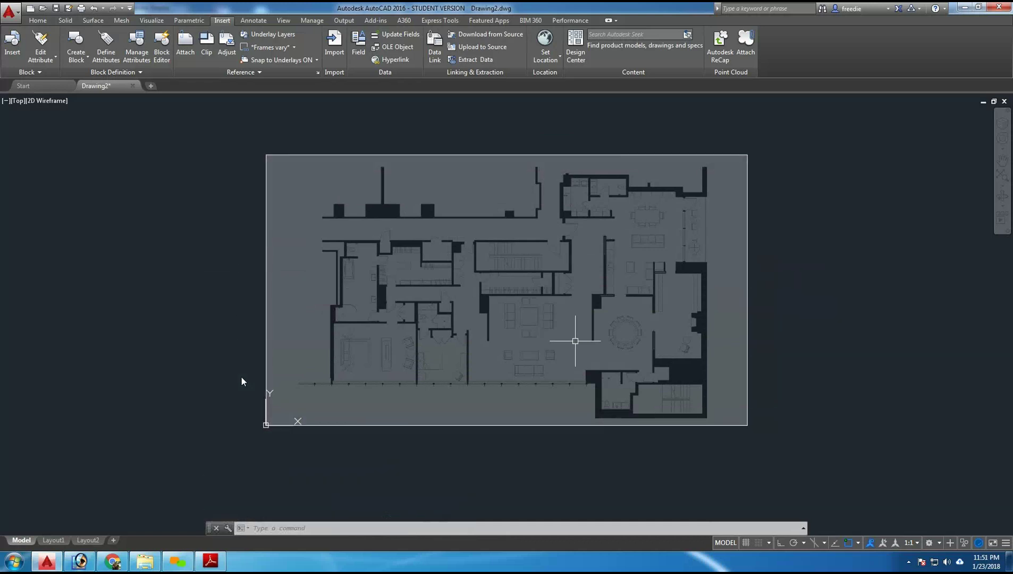
Set layer 0's colour to red (colour 1) from the Layers list
left_click(38, 21)
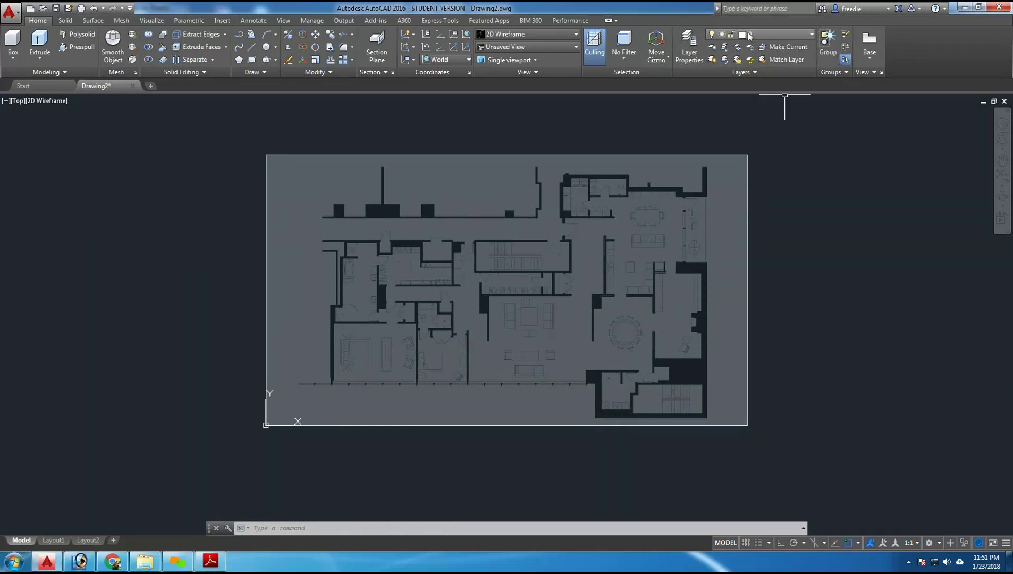
left_click(771, 35)
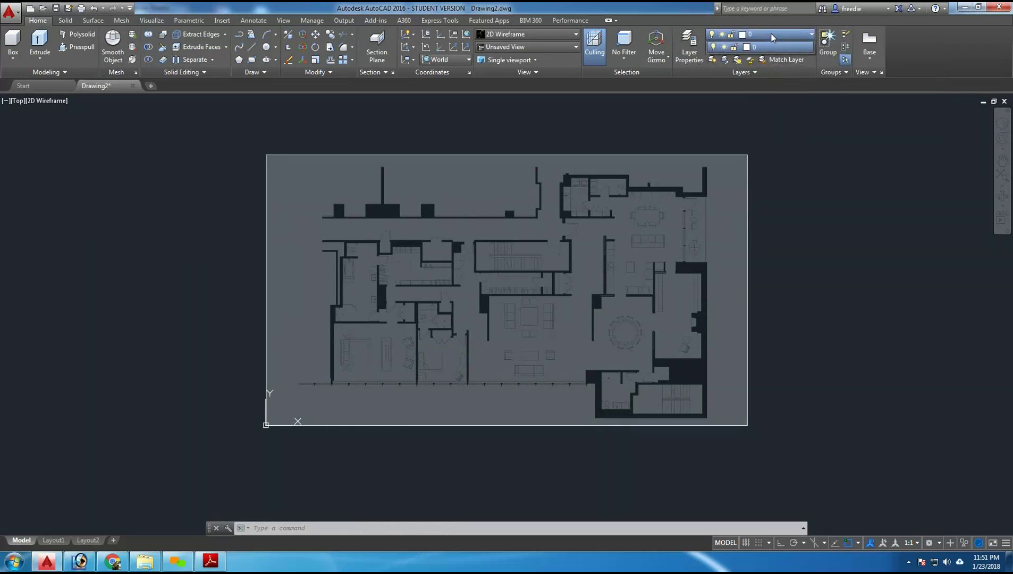
left_click(748, 47)
left_click(424, 306)
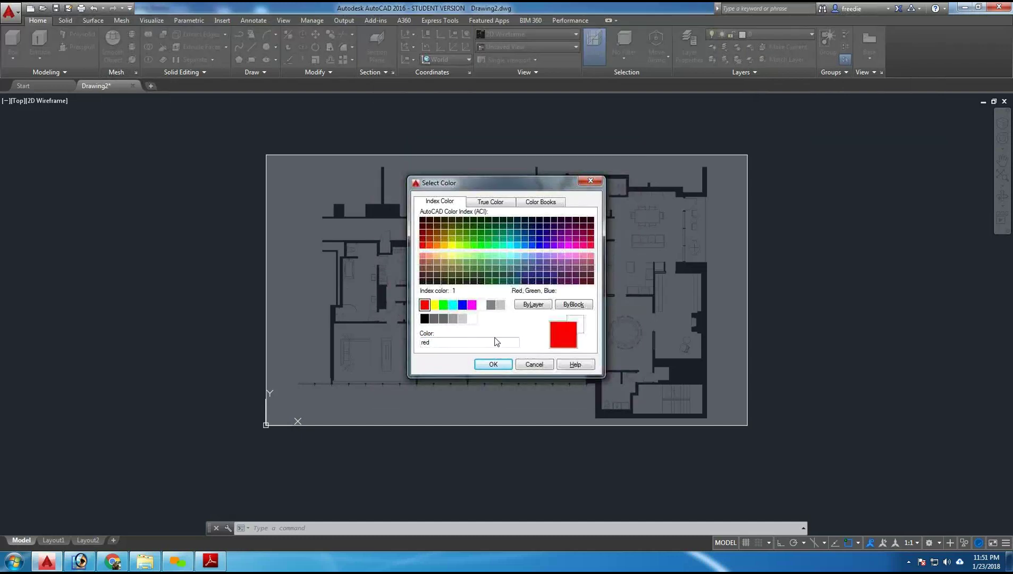
left_click(494, 365)
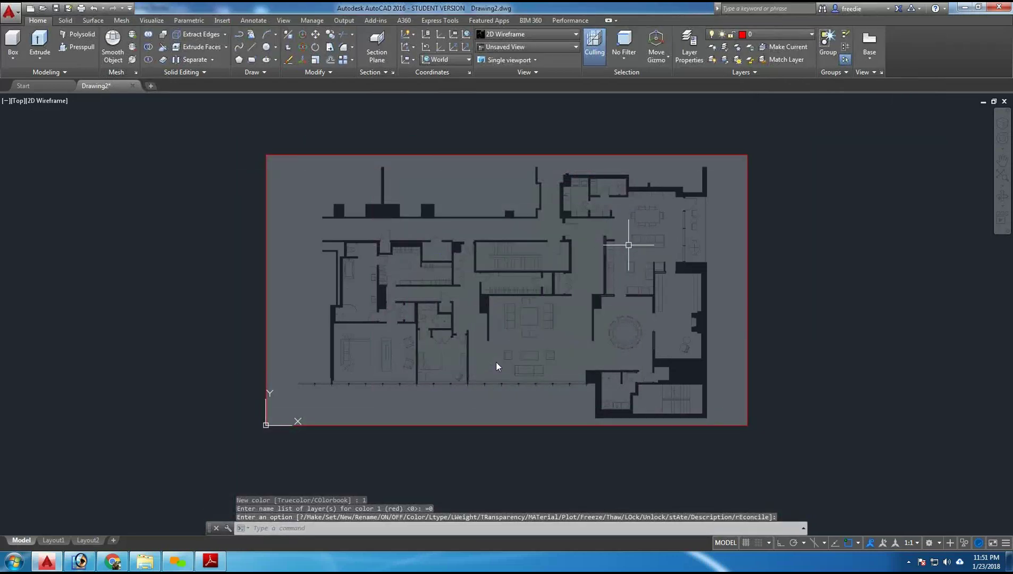
Zoom to the sink counter, turn Ortho on and set ANNOALLVISIBLE to 0
scroll(496, 365, "up", 3)
scroll(497, 364, "up", 8)
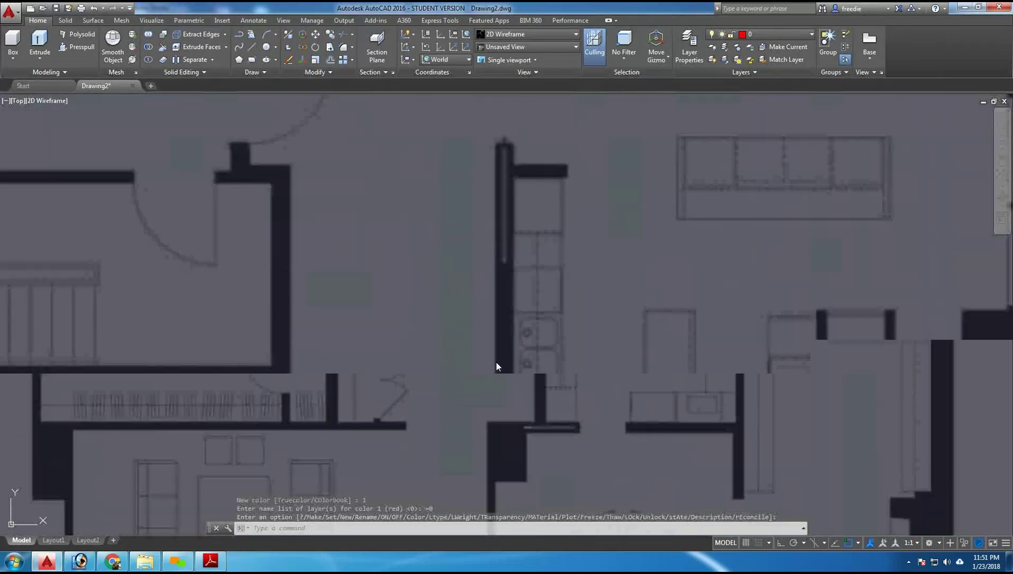
scroll(535, 230, "down", 2)
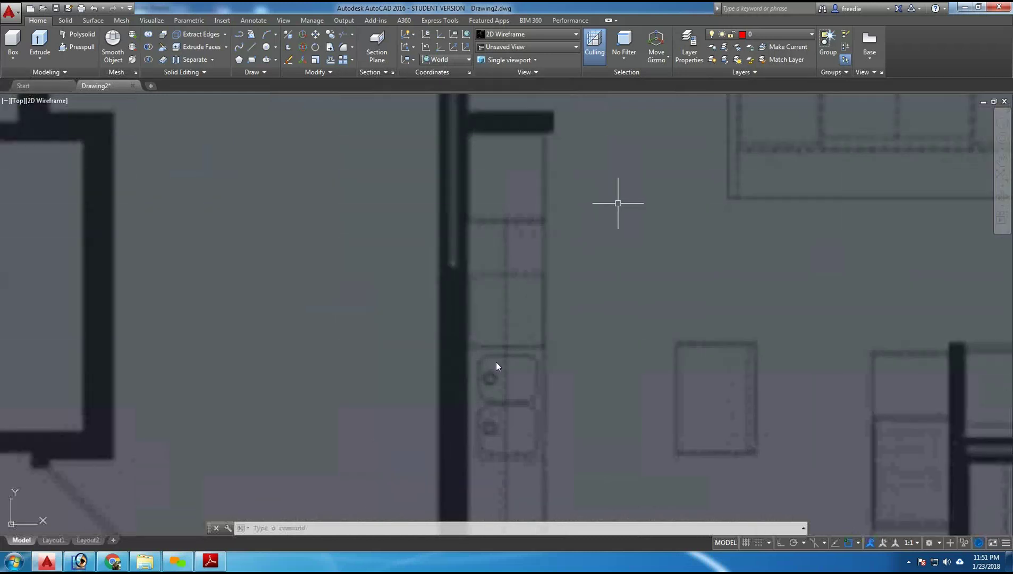
middle_click_drag(612, 203, 595, 242)
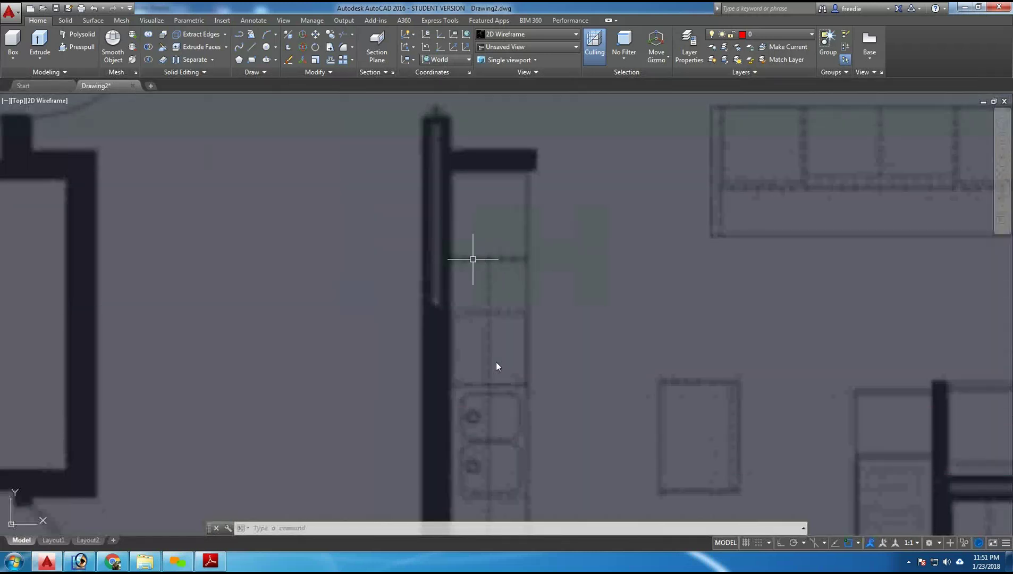
left_click(779, 543)
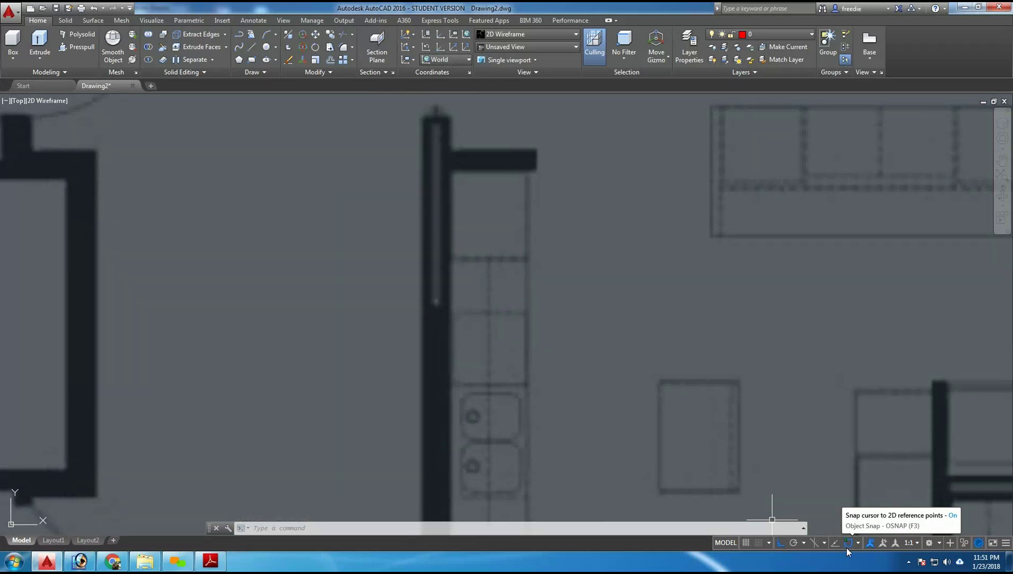
left_click(870, 543)
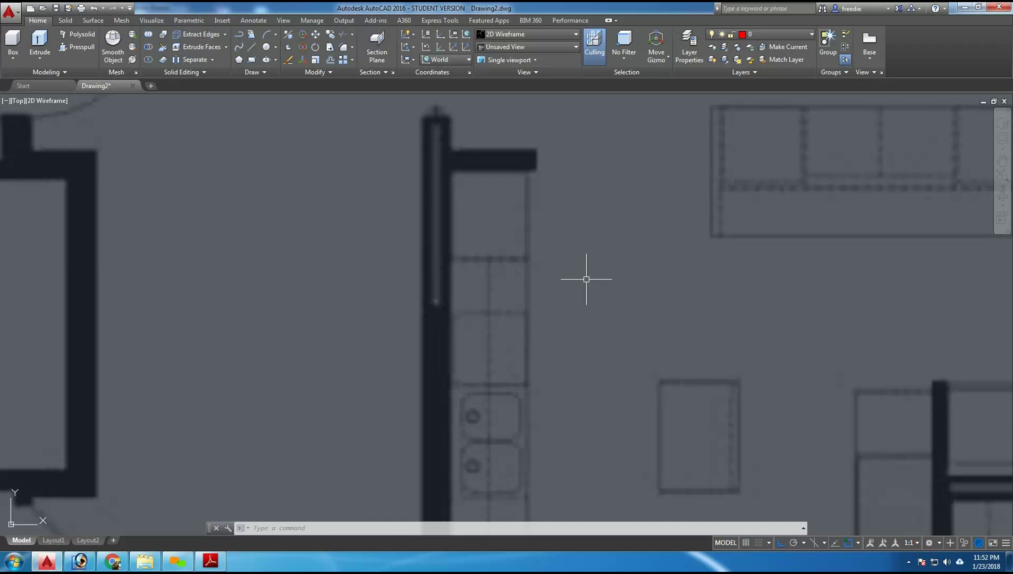
Set length units to Architectural with 0'-0 1/16" precision via DDUNITS
type("ddunits")
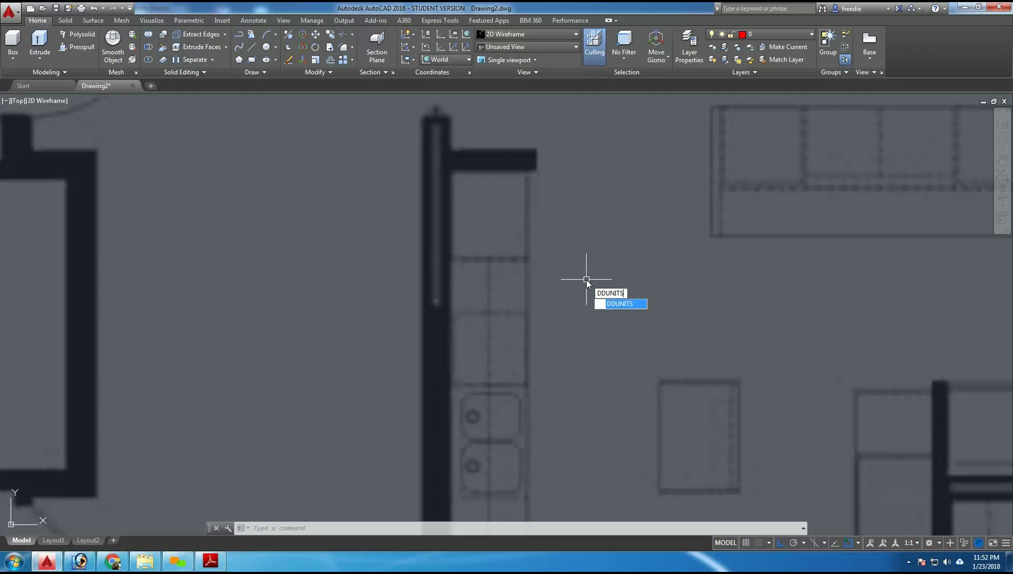
key("Return")
left_click(481, 206)
left_click(465, 217)
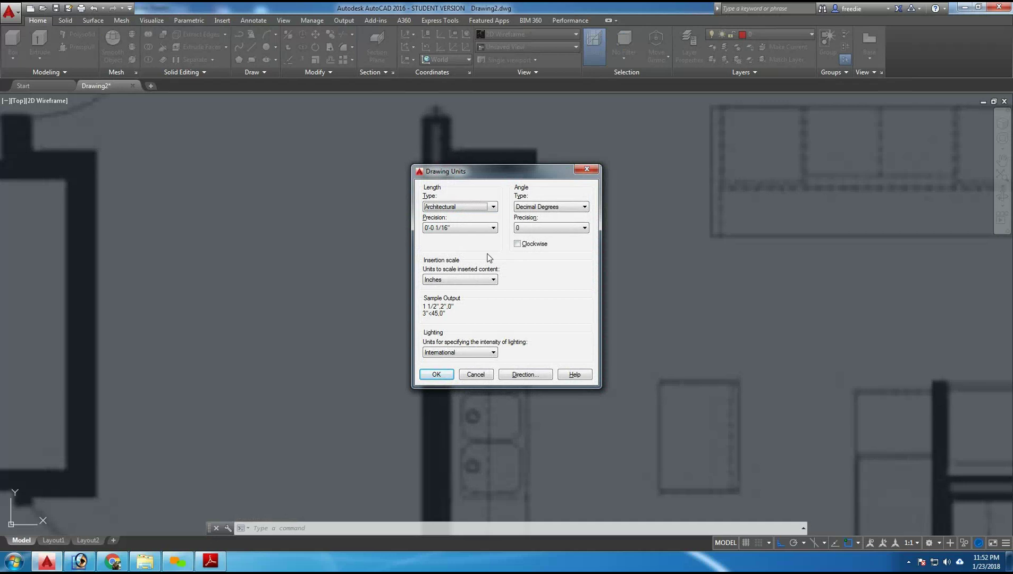
left_click(434, 374)
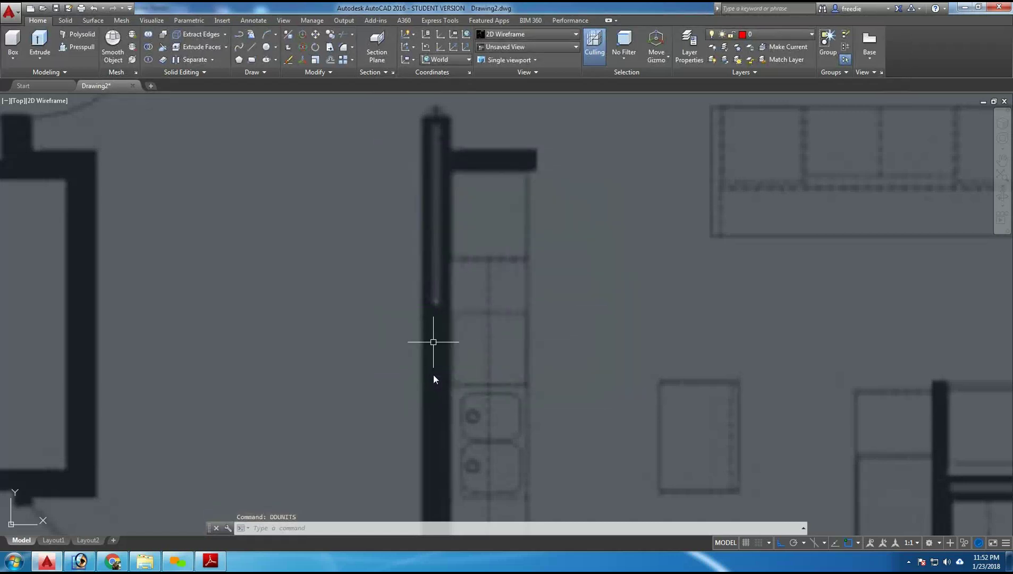
type("dist")
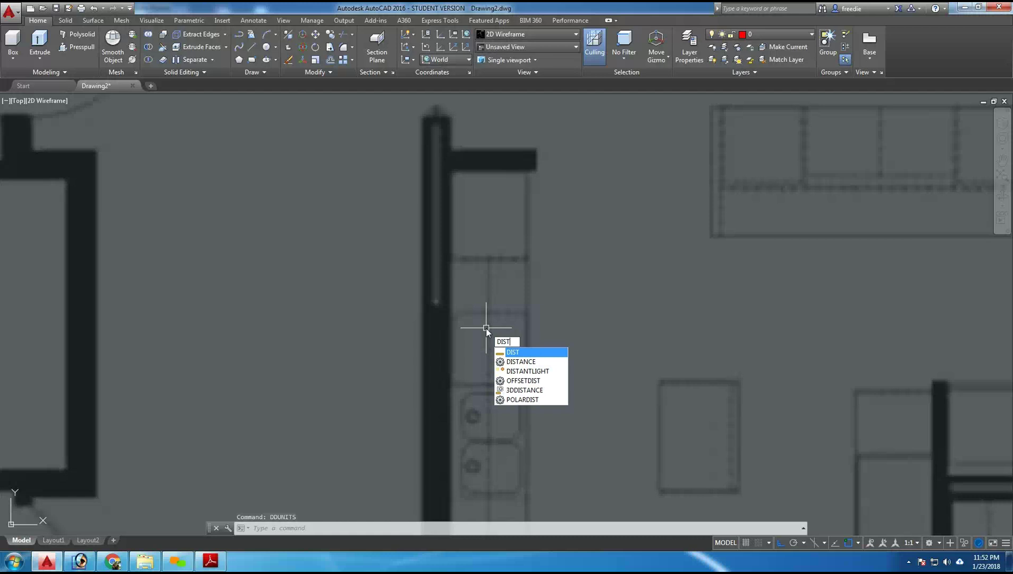
key("Return")
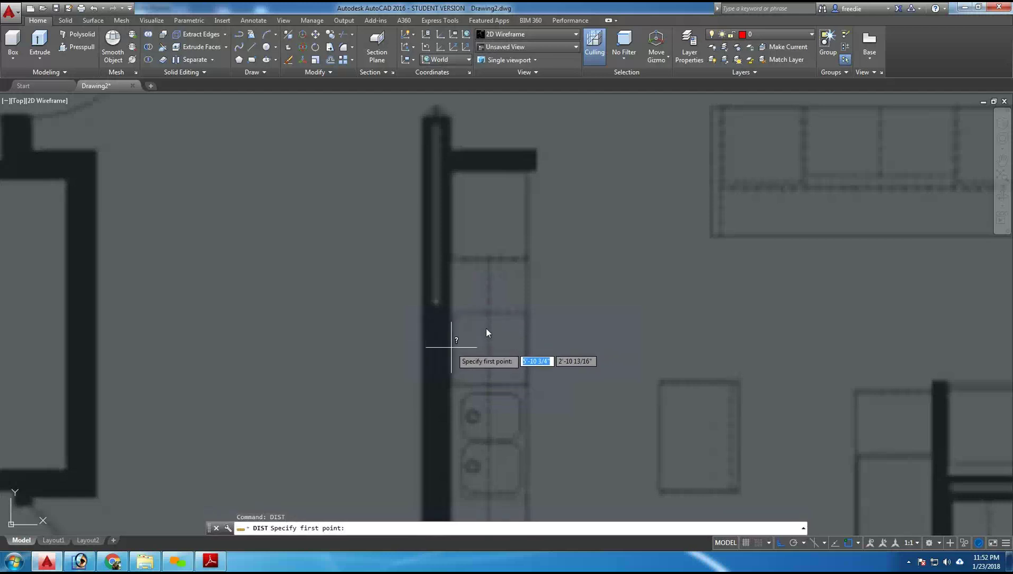
left_click(452, 347)
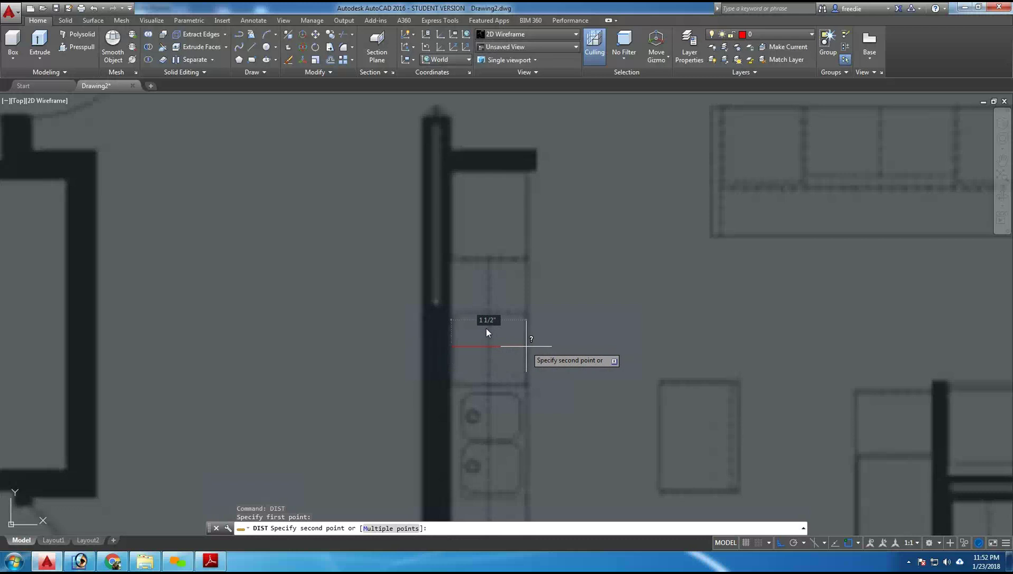
key("Escape")
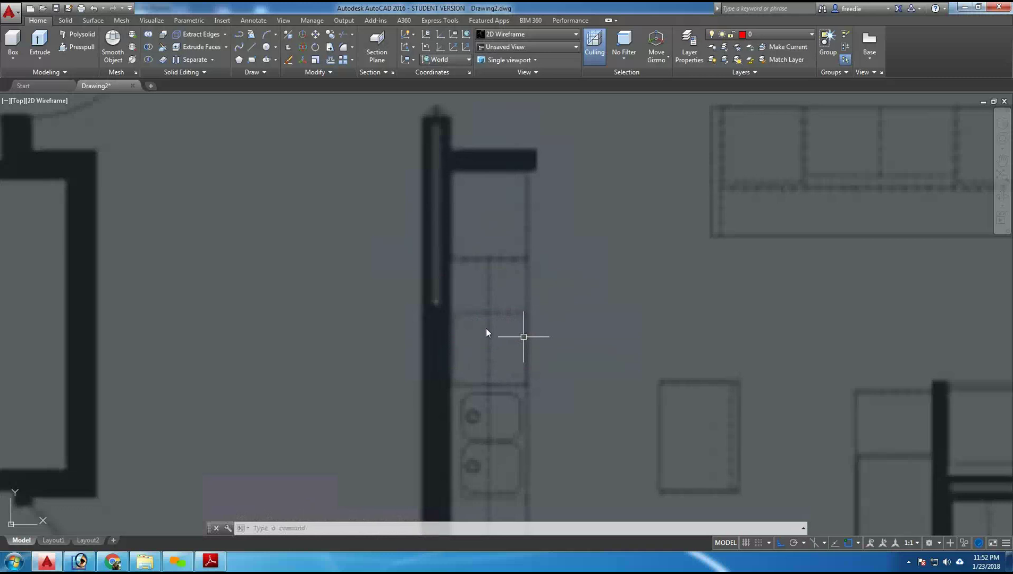
Scale the floor-plan image by 16.7 from its lower-left corner
scroll(435, 297, "down", 5)
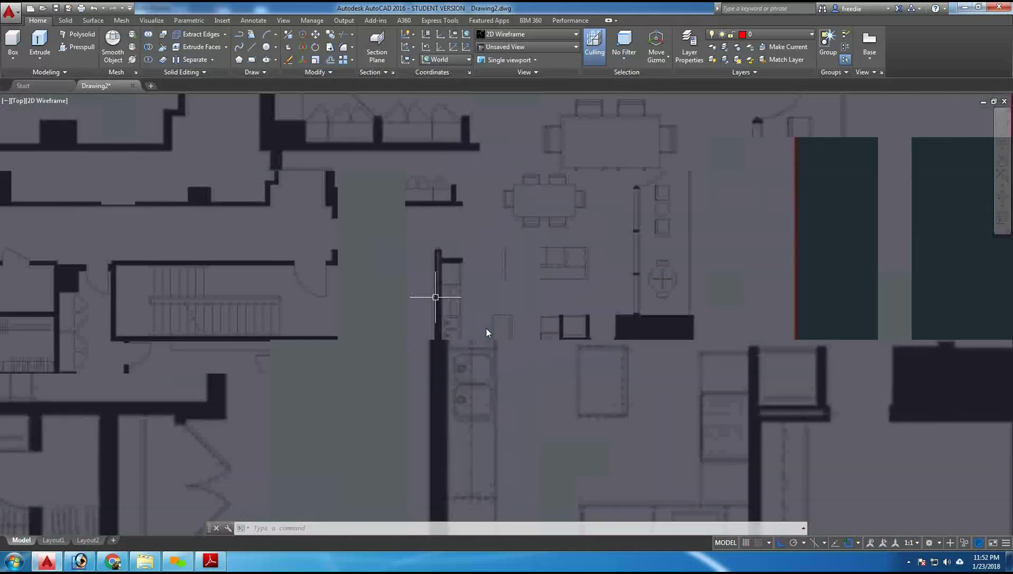
scroll(435, 297, "down", 4)
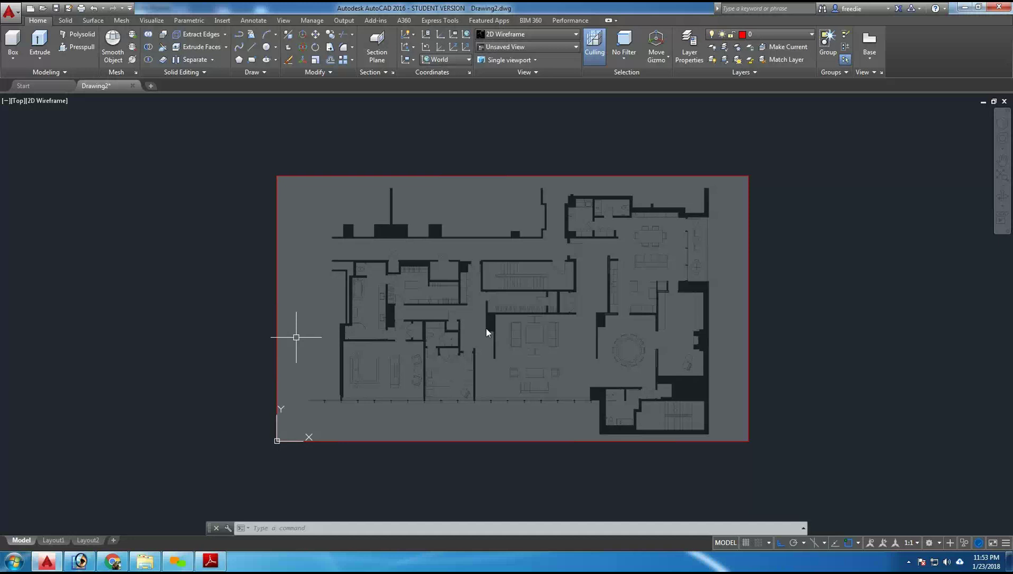
type("sc")
key("Return")
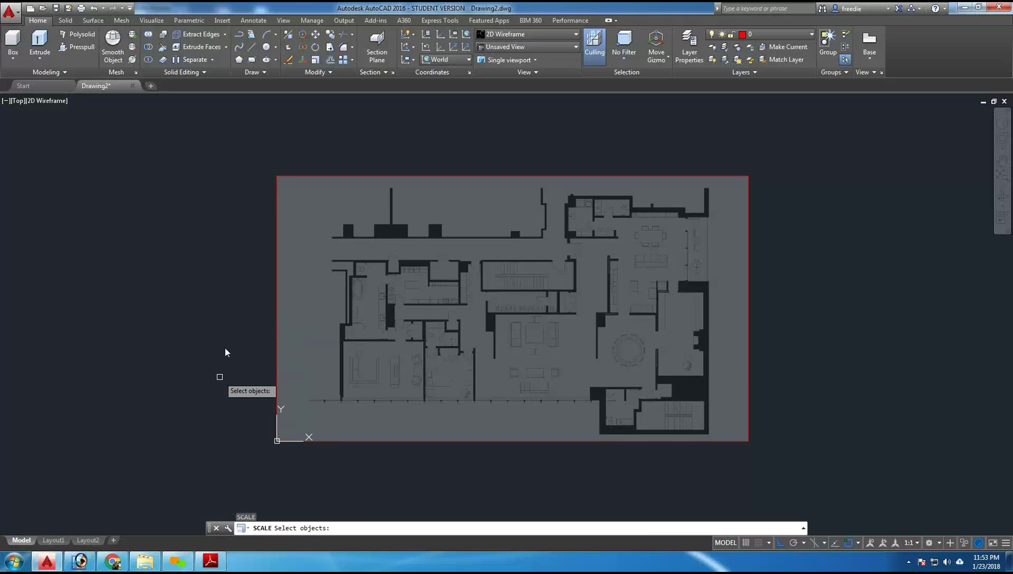
left_click(842, 296)
left_click(511, 157)
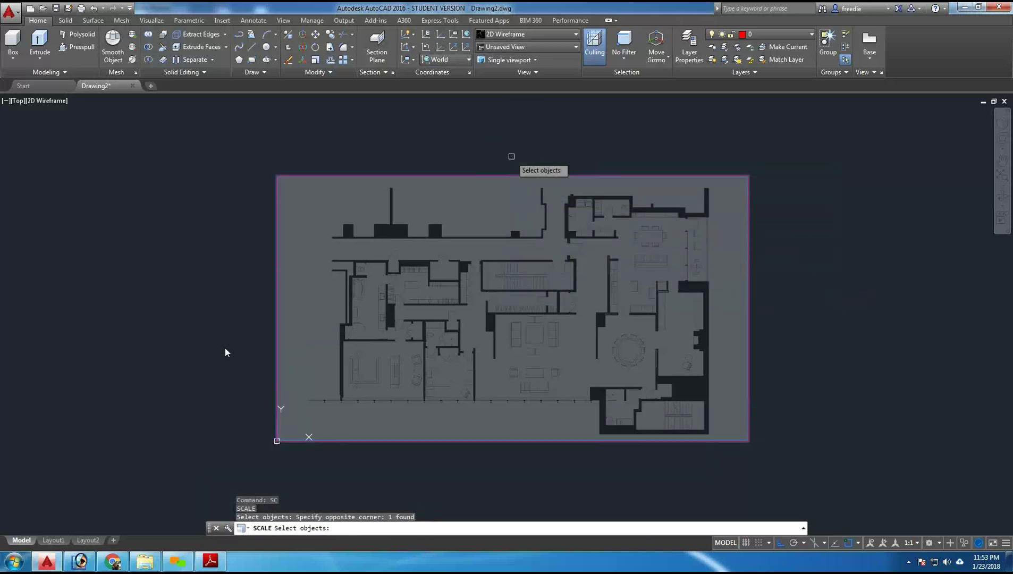
key("Return")
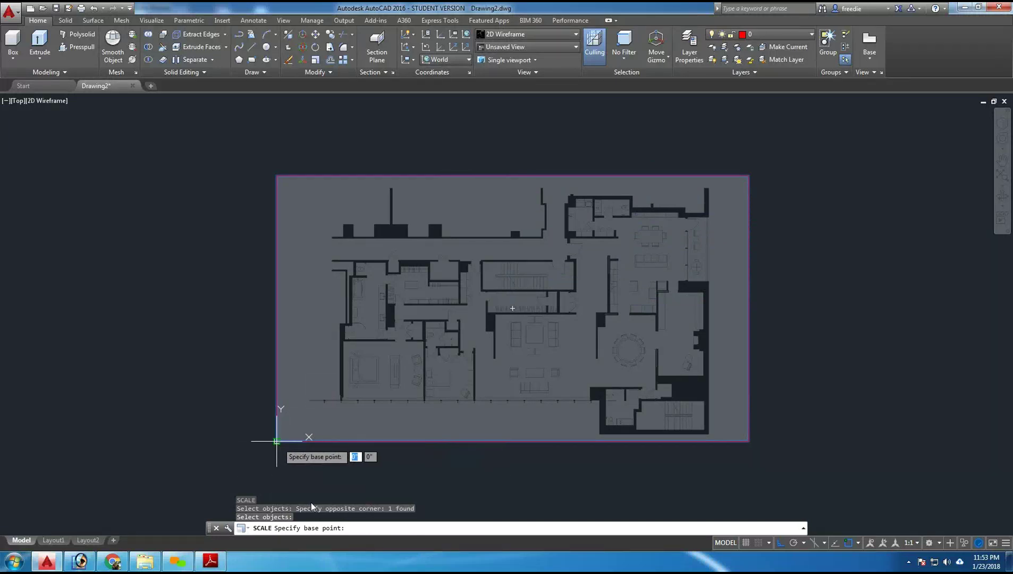
left_click(276, 441)
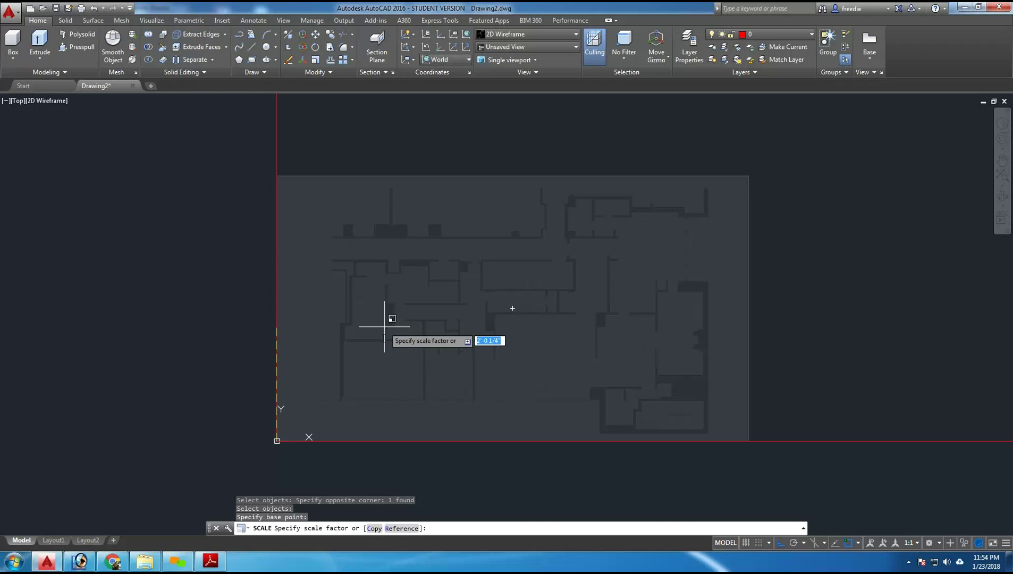
type("16.7")
key("Return")
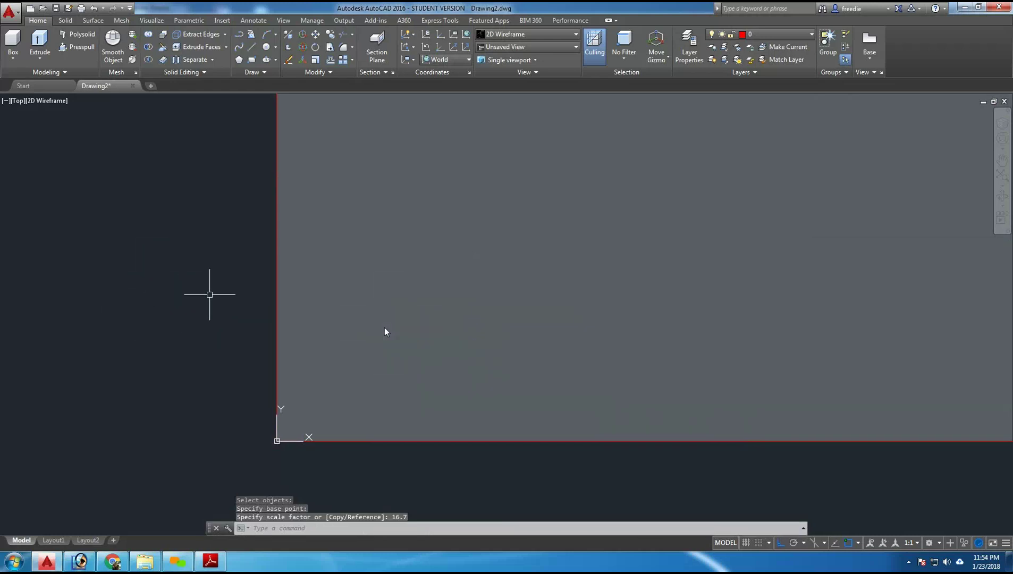
scroll(280, 314, "down", 5)
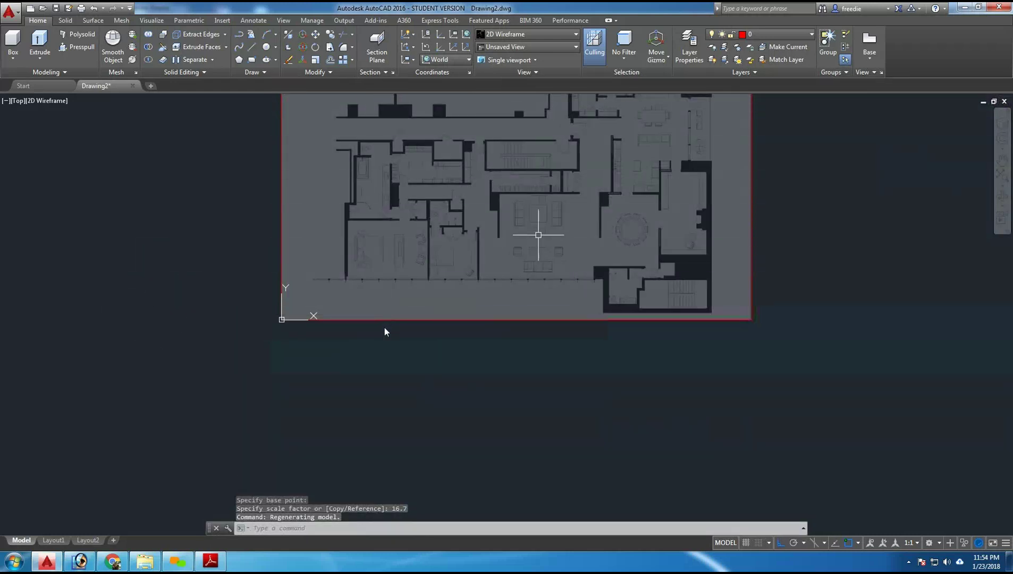
middle_click_drag(538, 235, 486, 314)
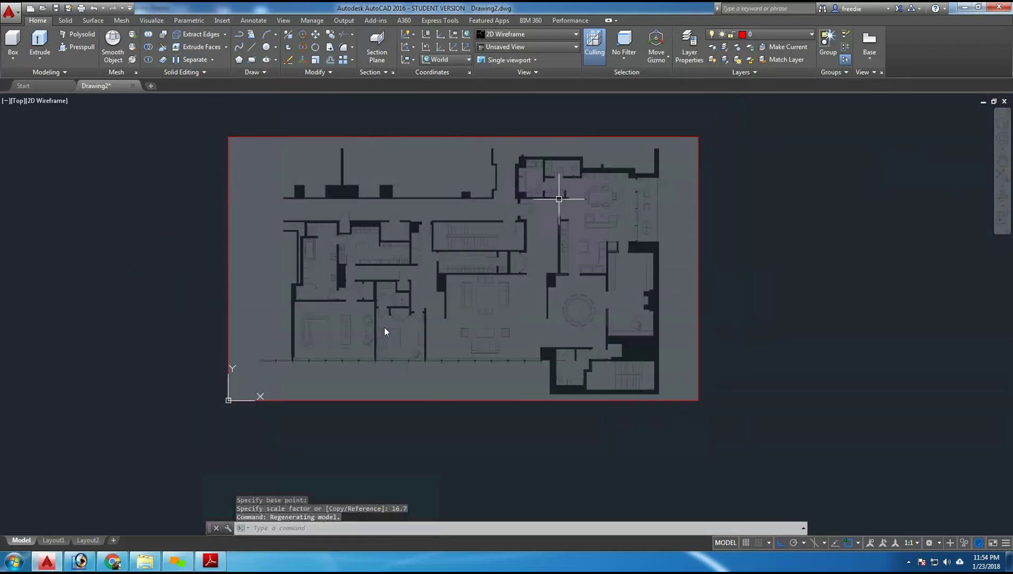
scroll(565, 219, "up", 10)
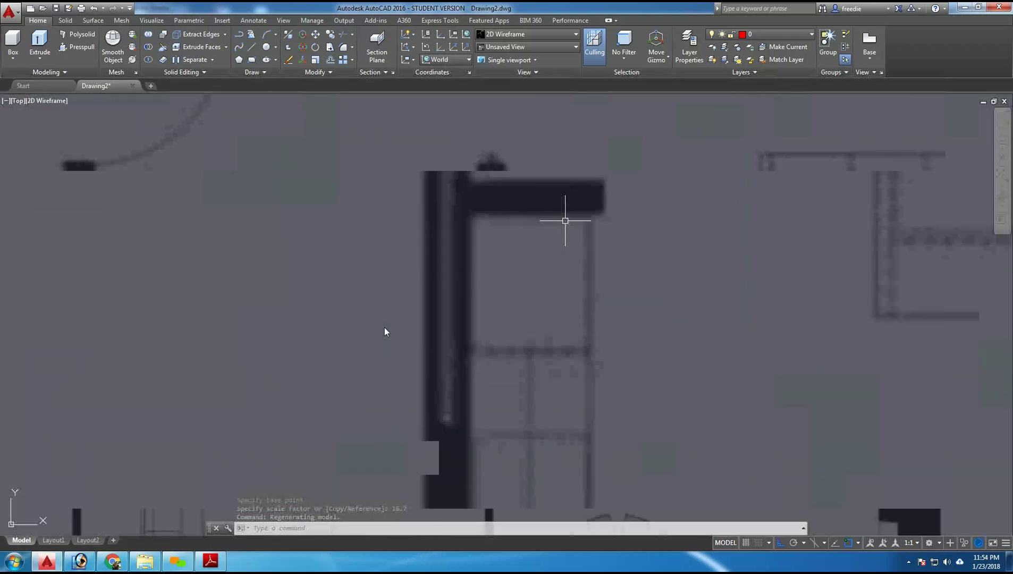
scroll(565, 221, "down", 5)
scroll(526, 269, "up", 8)
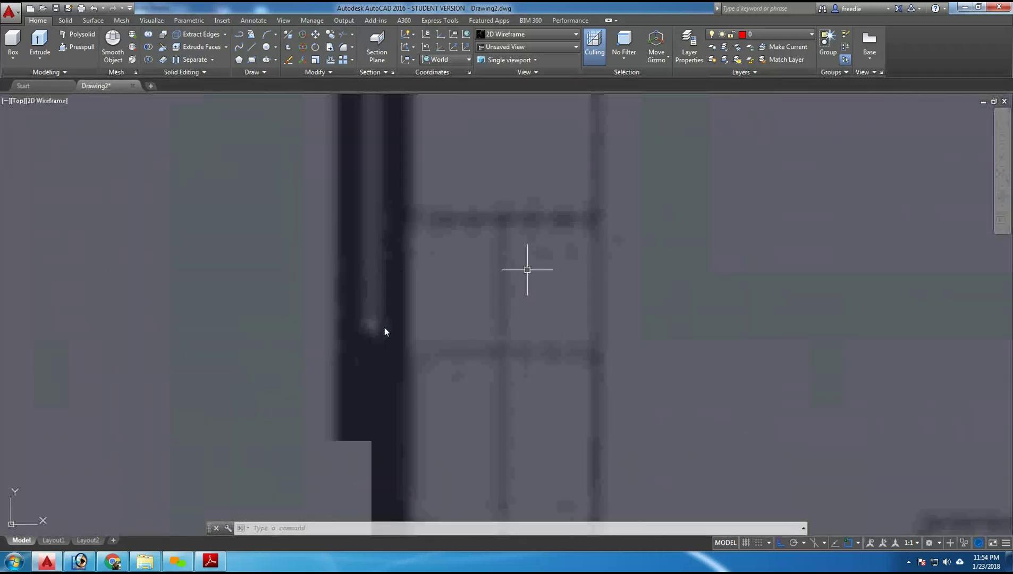
middle_click_drag(527, 269, 462, 324)
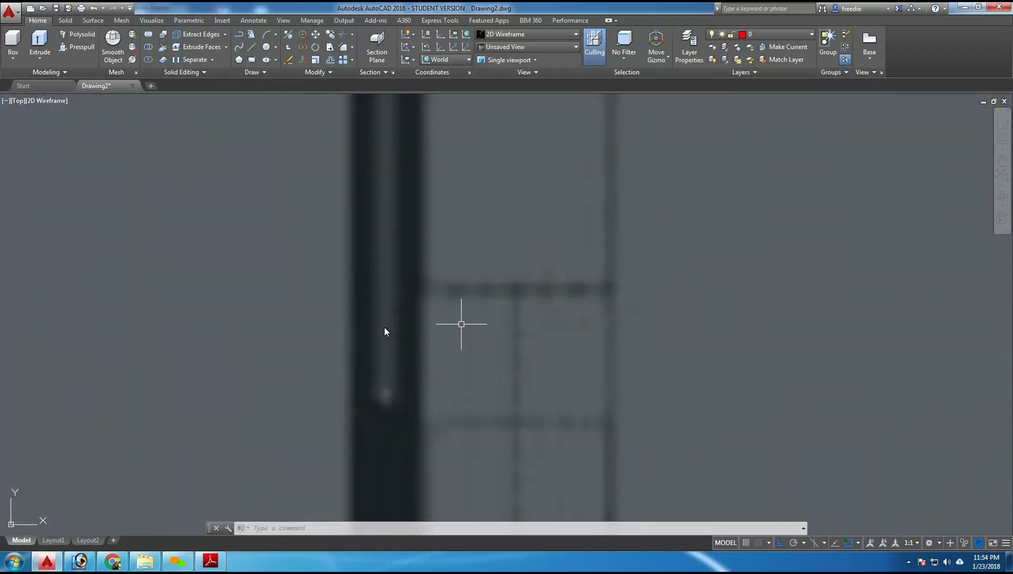
type("dist")
key("Return")
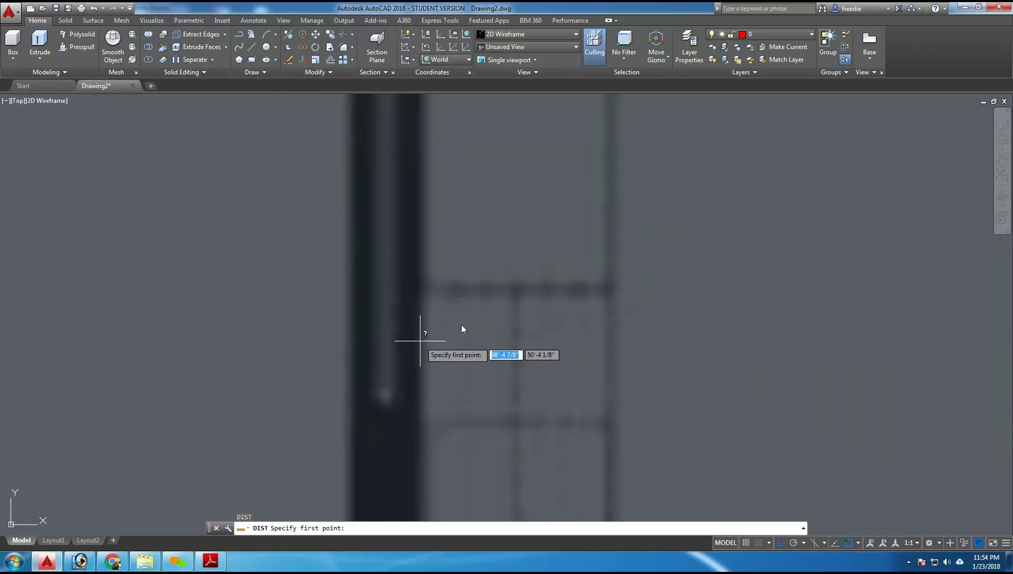
left_click(420, 340)
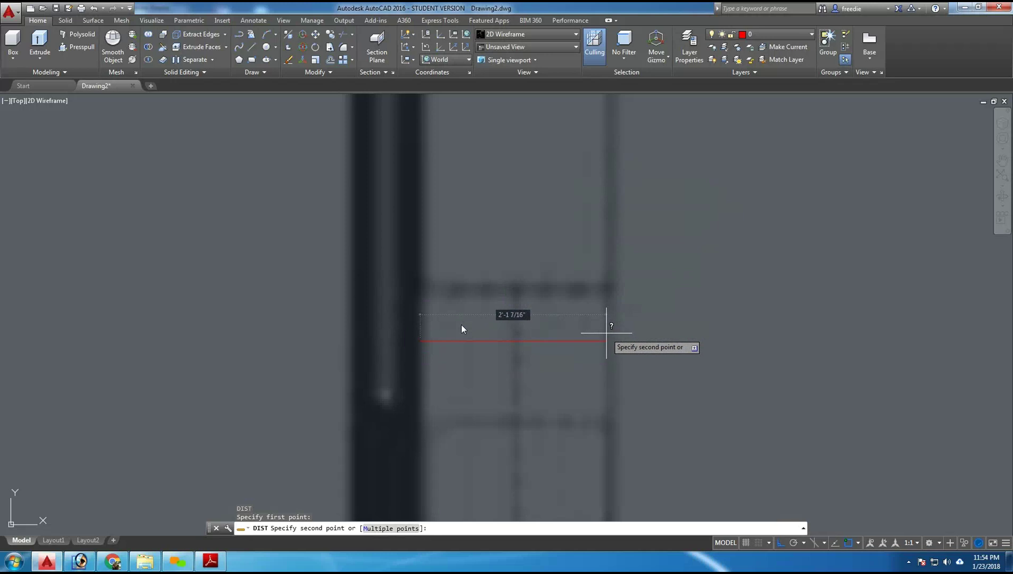
key("Escape")
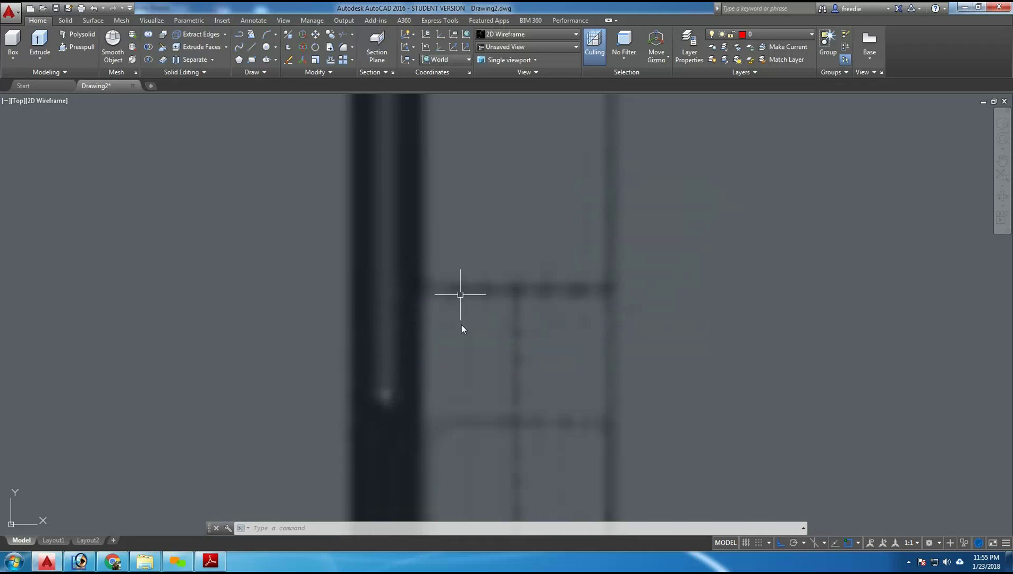
type("dist")
key("Return")
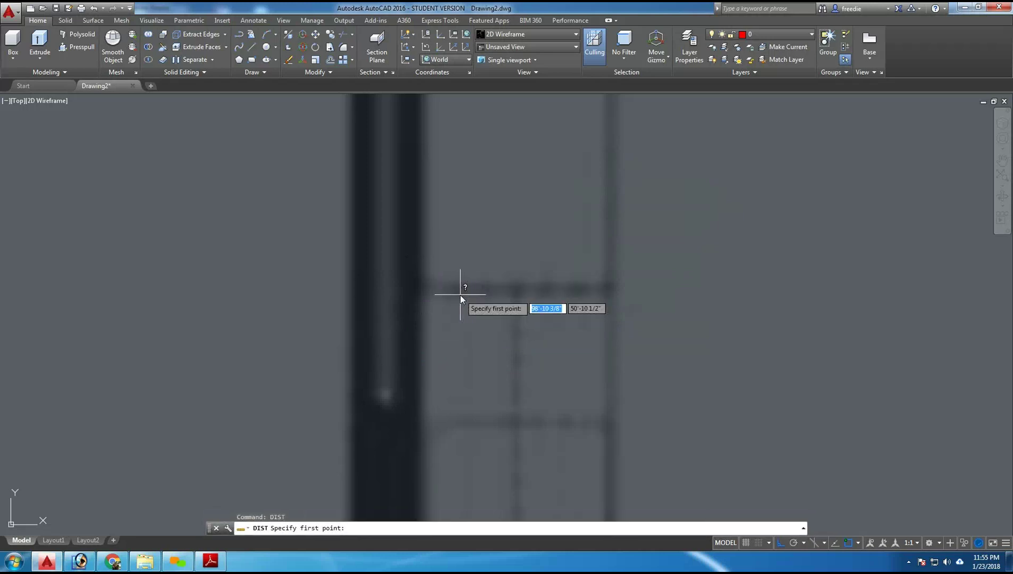
left_click(418, 339)
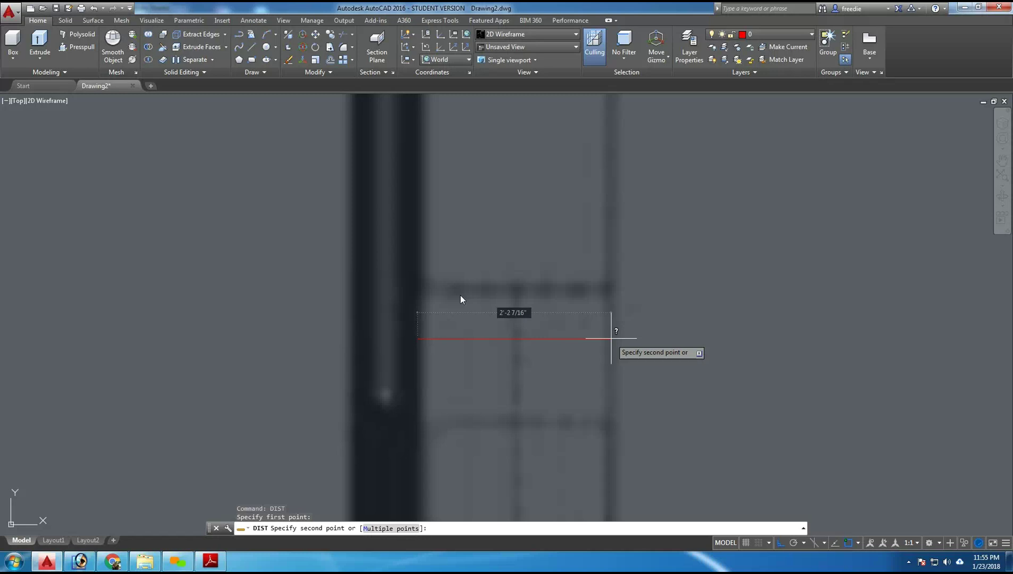
key("Escape")
scroll(507, 287, "down", 5)
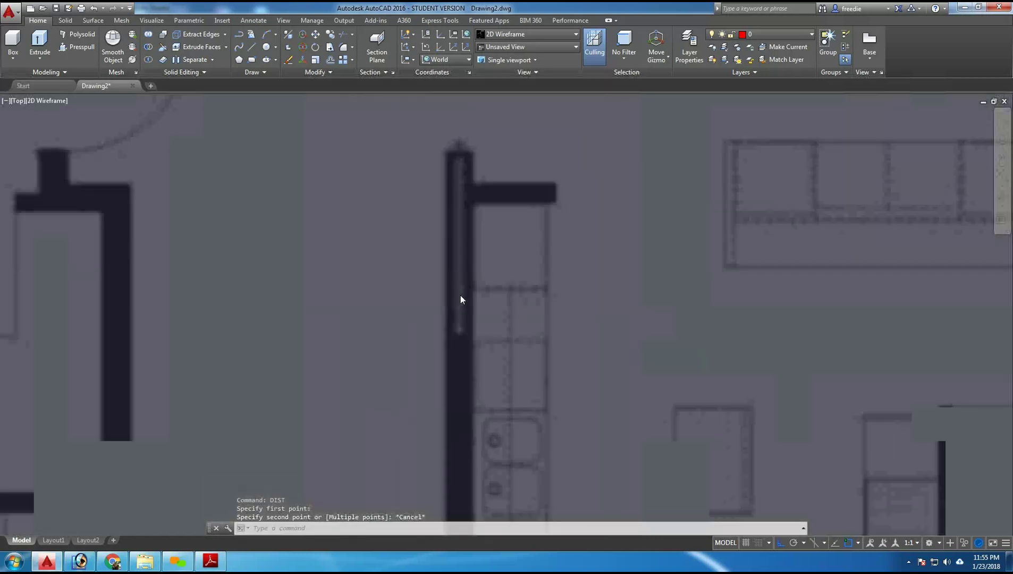
scroll(507, 287, "down", 5)
type("sc")
key("Return")
left_click(419, 402)
left_click(347, 328)
key("Return")
left_click(336, 352)
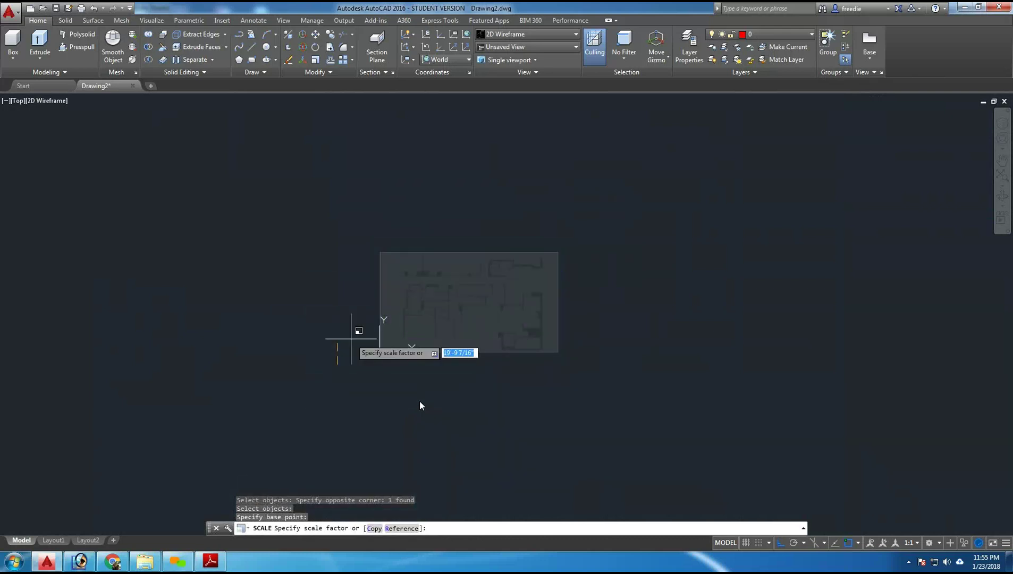
type(".5")
key("Return")
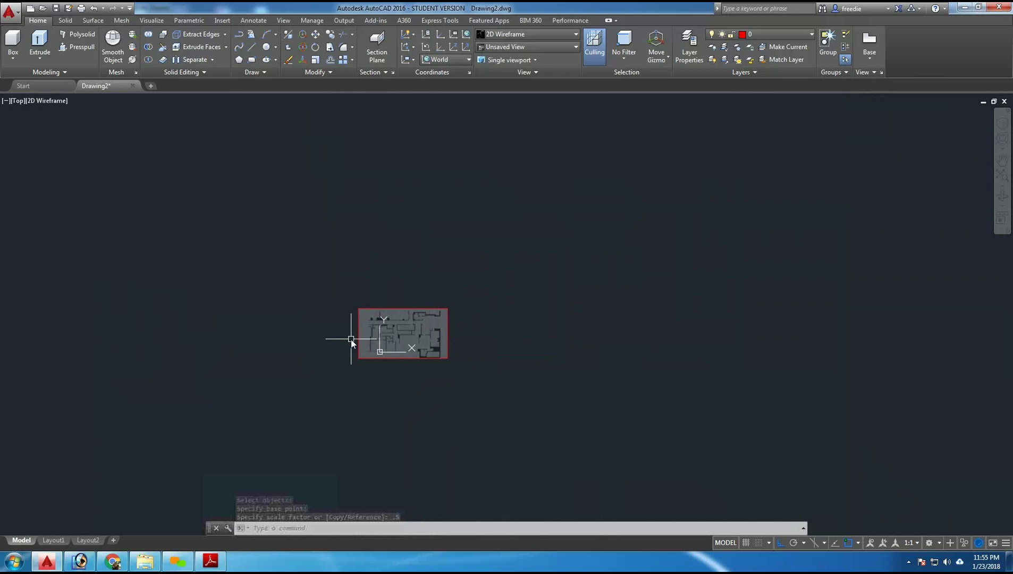
type("u")
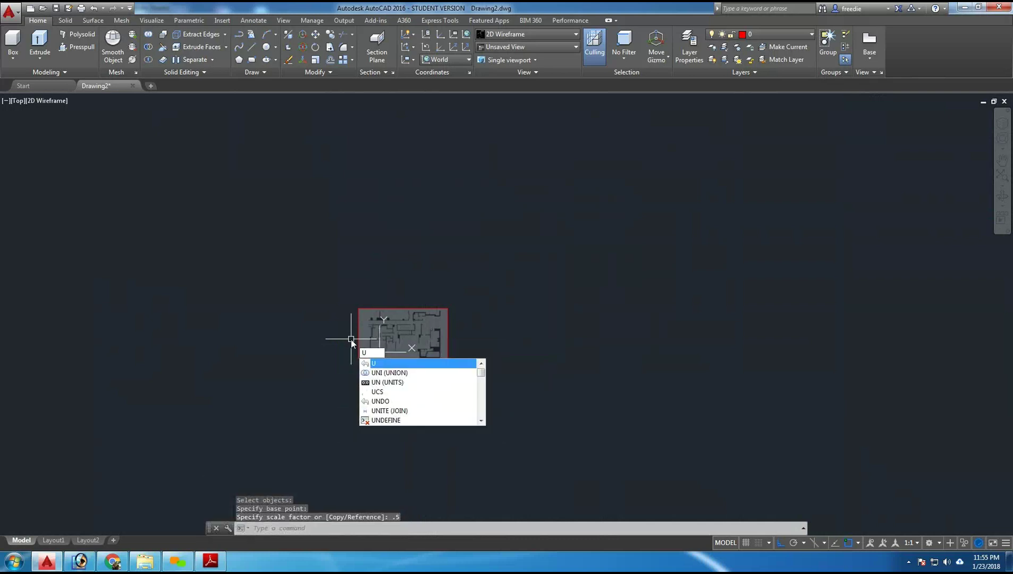
key("Return")
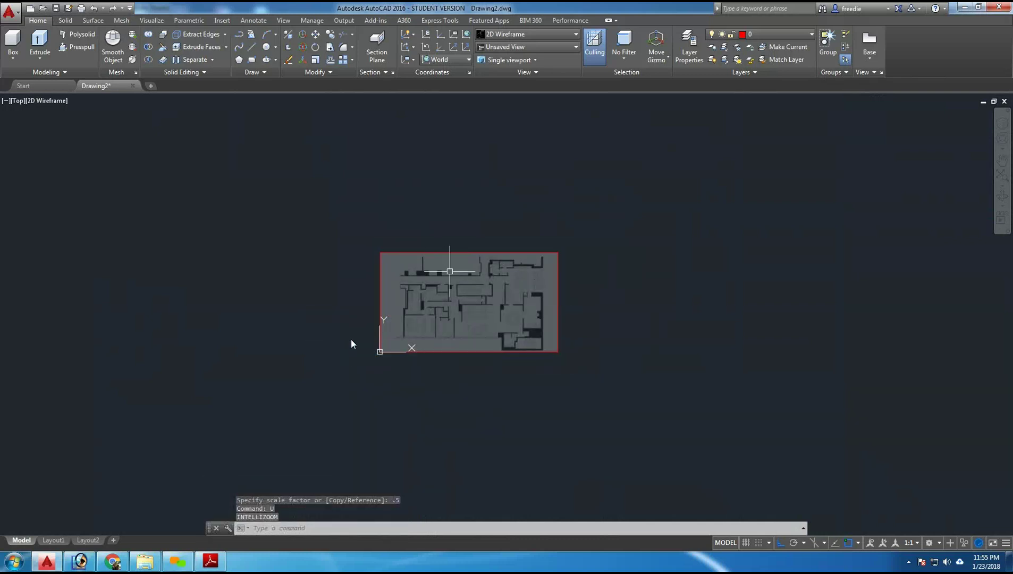
scroll(448, 275, "up", 4)
scroll(447, 274, "down", 1)
scroll(451, 313, "up", 1)
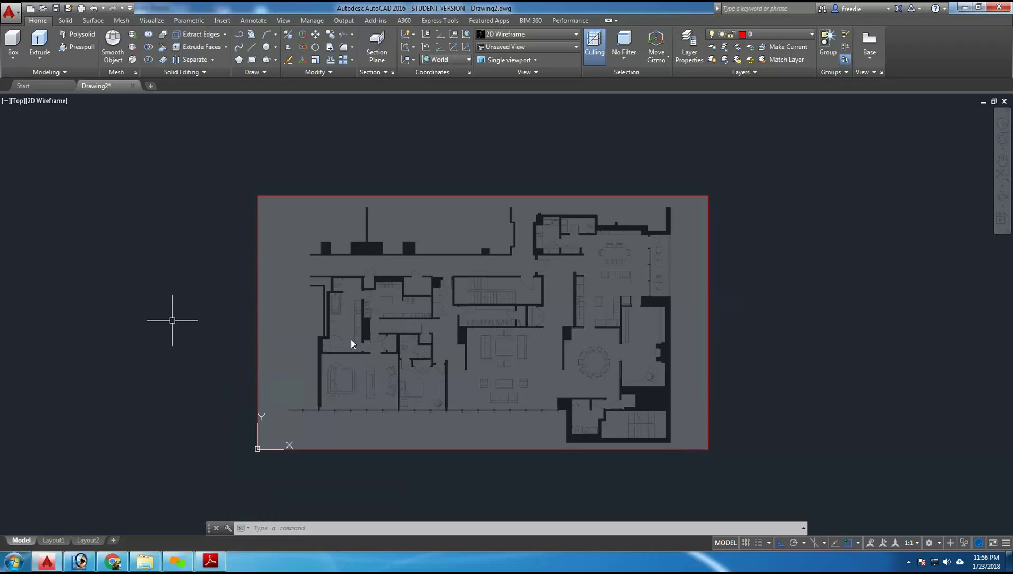
Draw a rectangle with REC framing the floor plan image, from its lower-left corner to its top-right corner
type("REC")
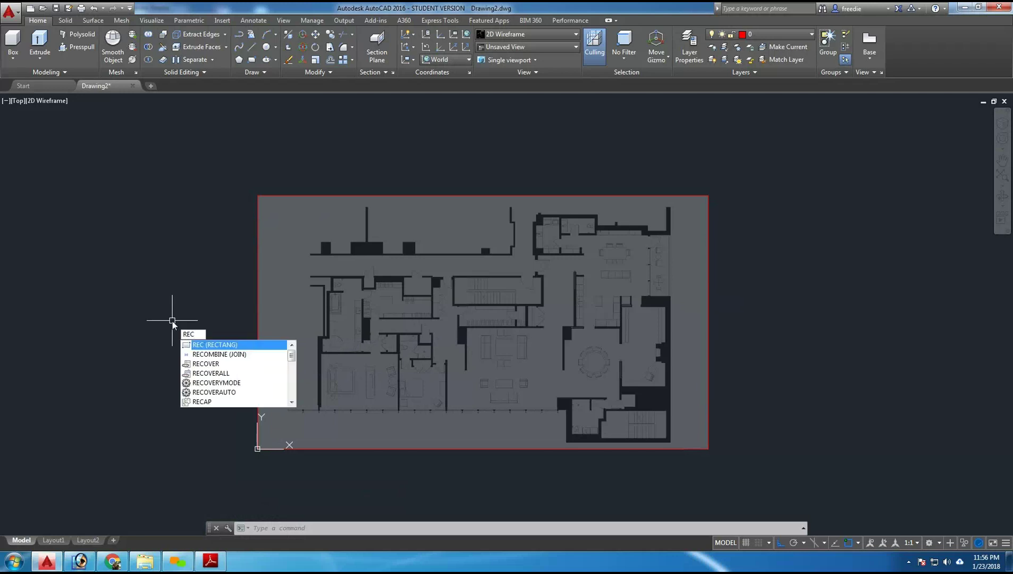
key("Return")
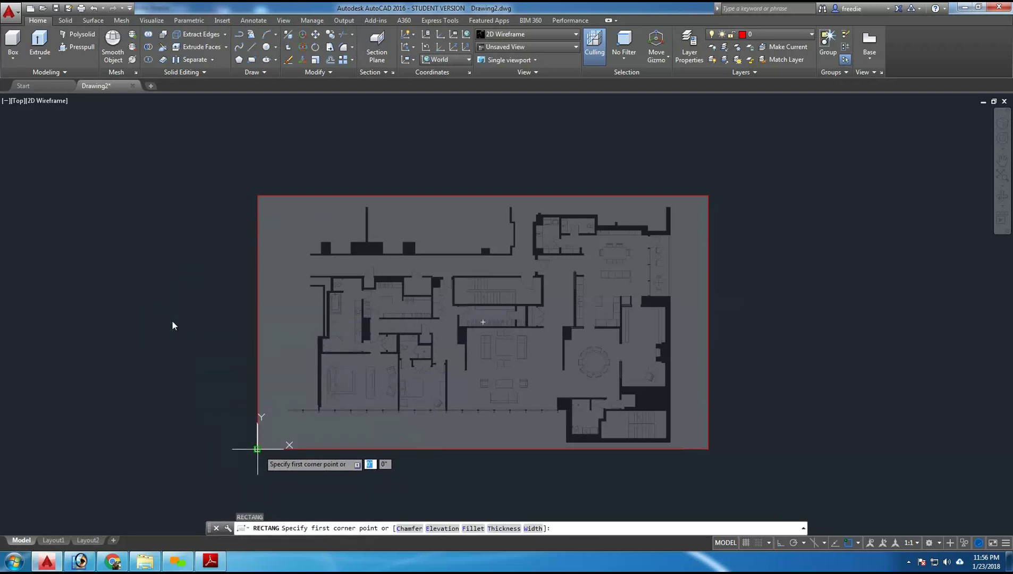
left_click(257, 449)
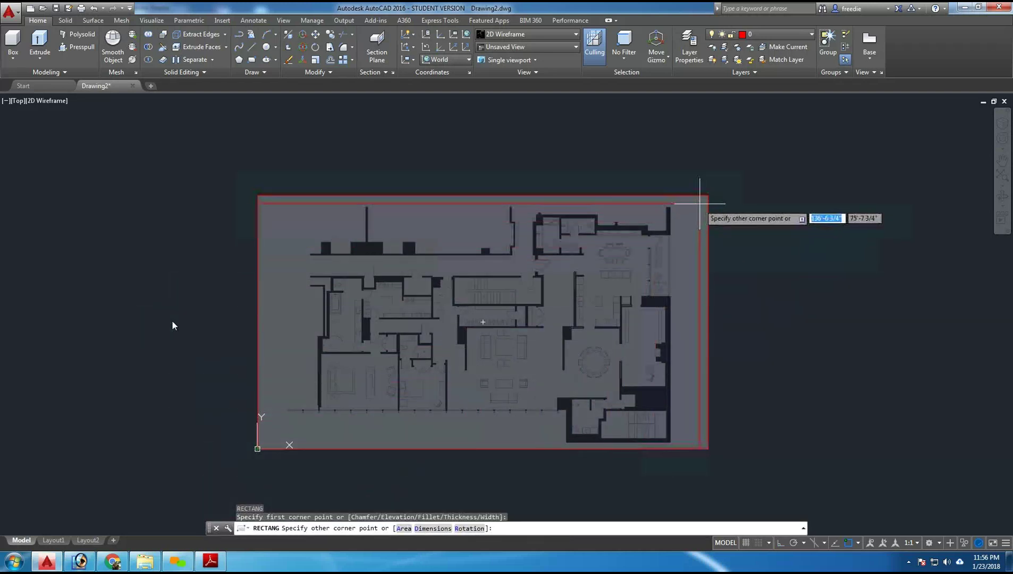
left_click(708, 196)
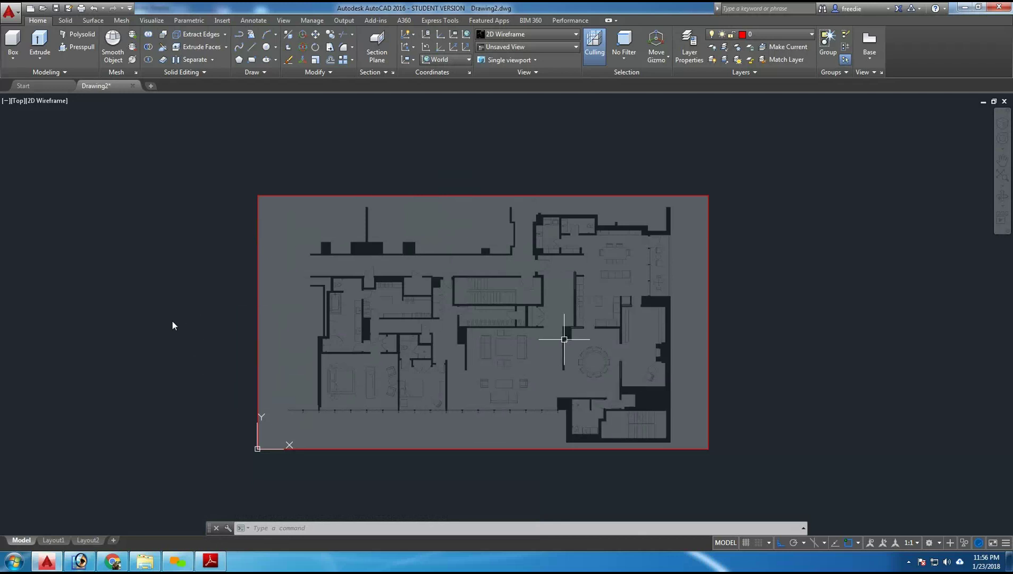
Open the WEEK 1 SUPPORT folder in Explorer and select Stone-Montgomery.jpg
left_click(151, 566)
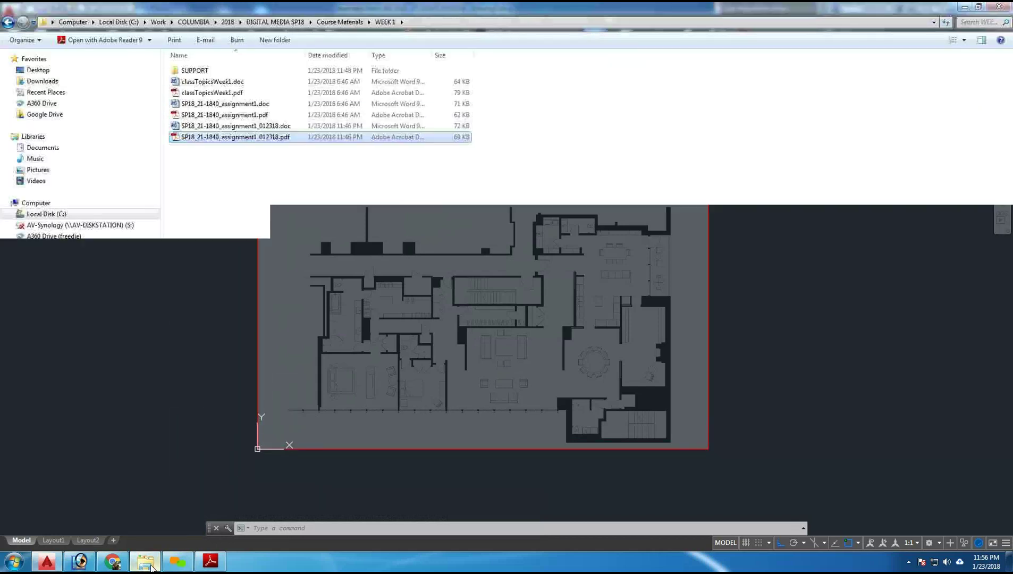
double_click(195, 72)
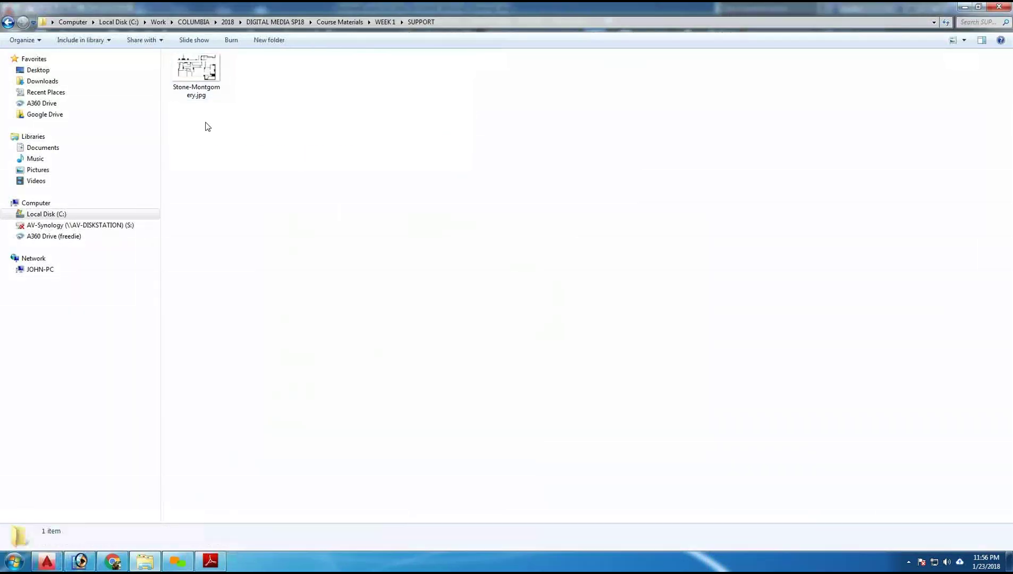
left_click(206, 72)
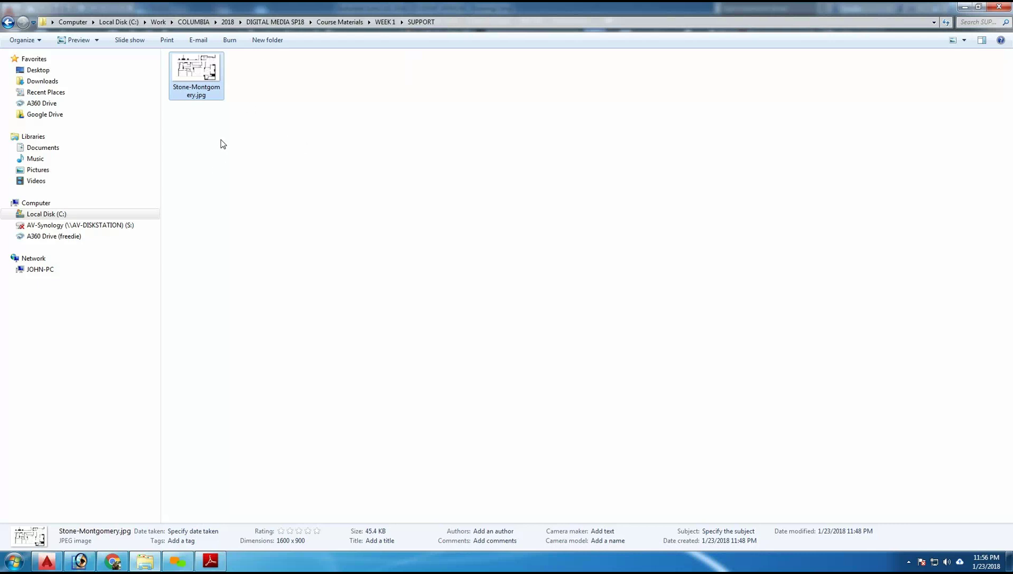
left_click(237, 131)
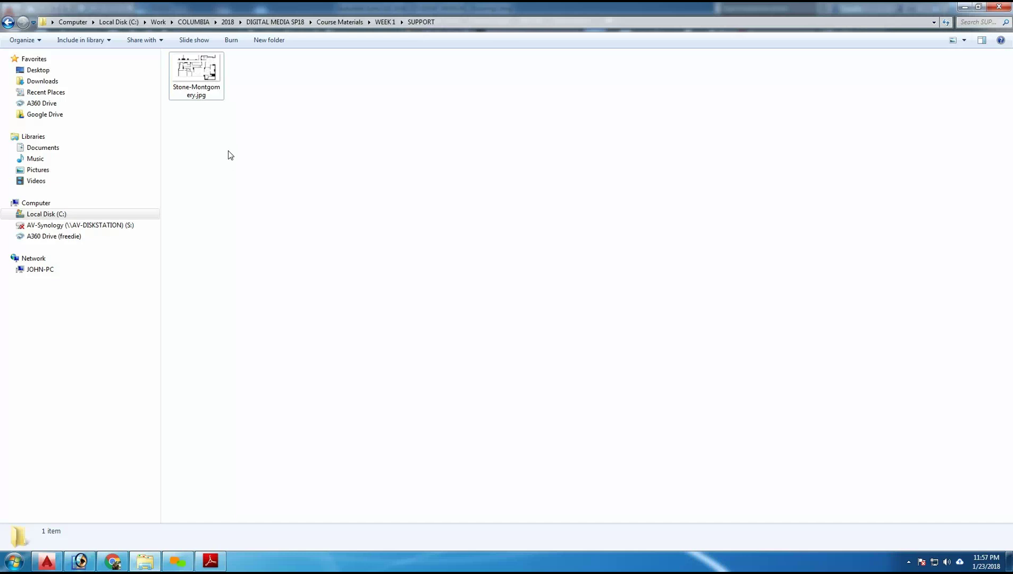
left_click(213, 94)
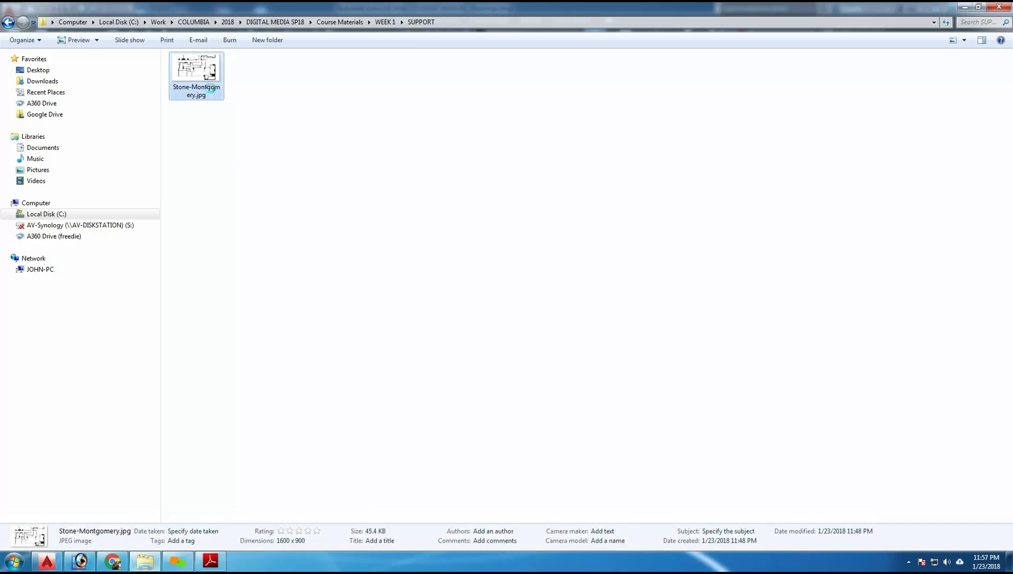
Try renaming the image to Stone-Montgomery_EXAMPLE, dismiss the file-in-use warning, and return to AutoCAD
right_click(212, 92)
left_click(248, 336)
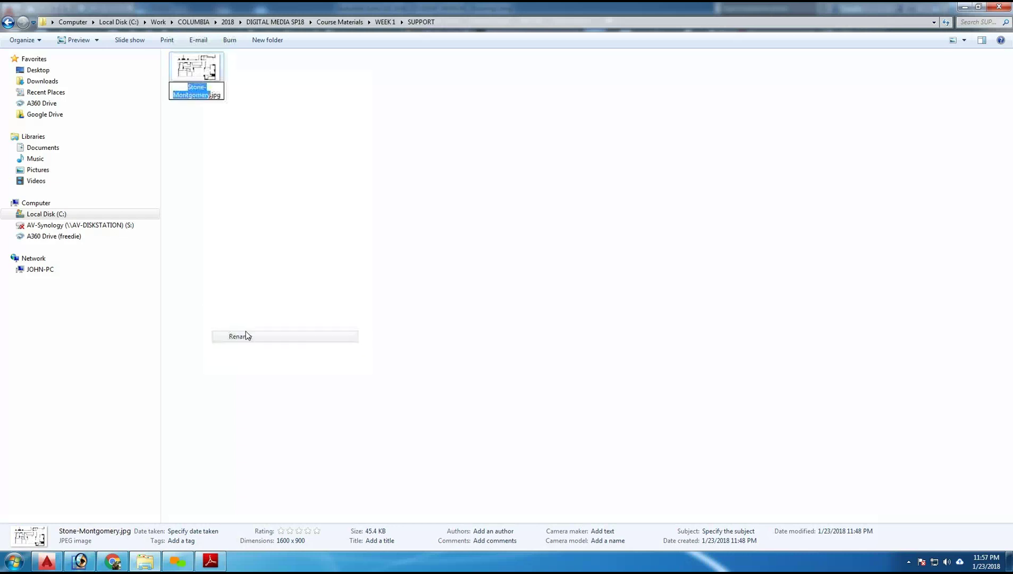
key("Right")
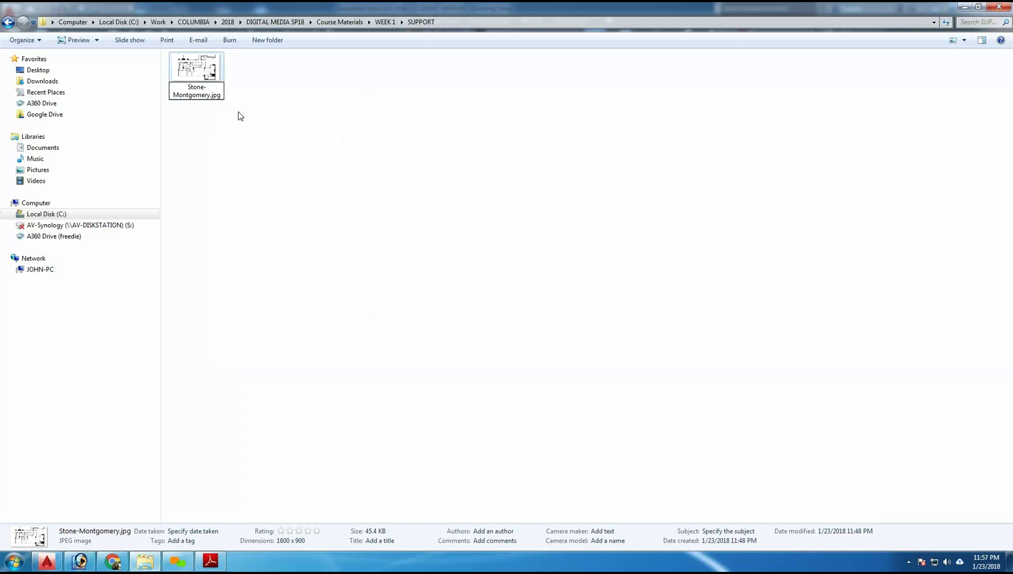
type("_EX")
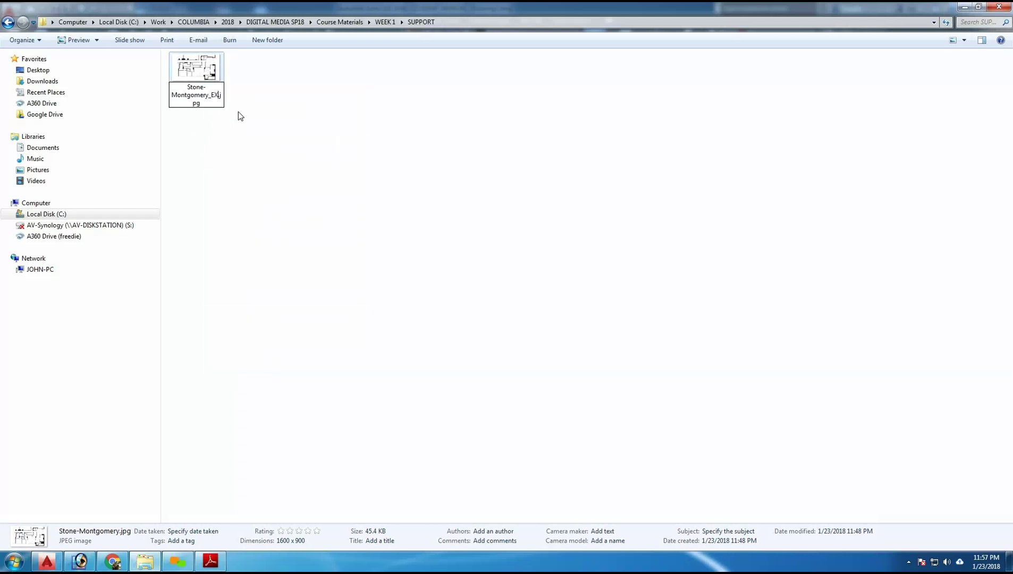
type("AMPLE")
key("Return")
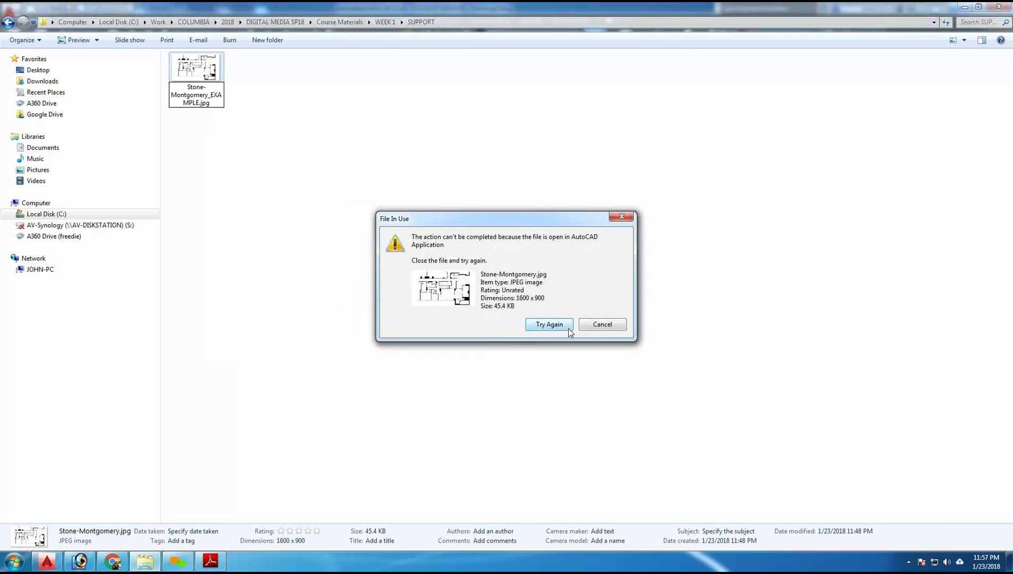
left_click(602, 325)
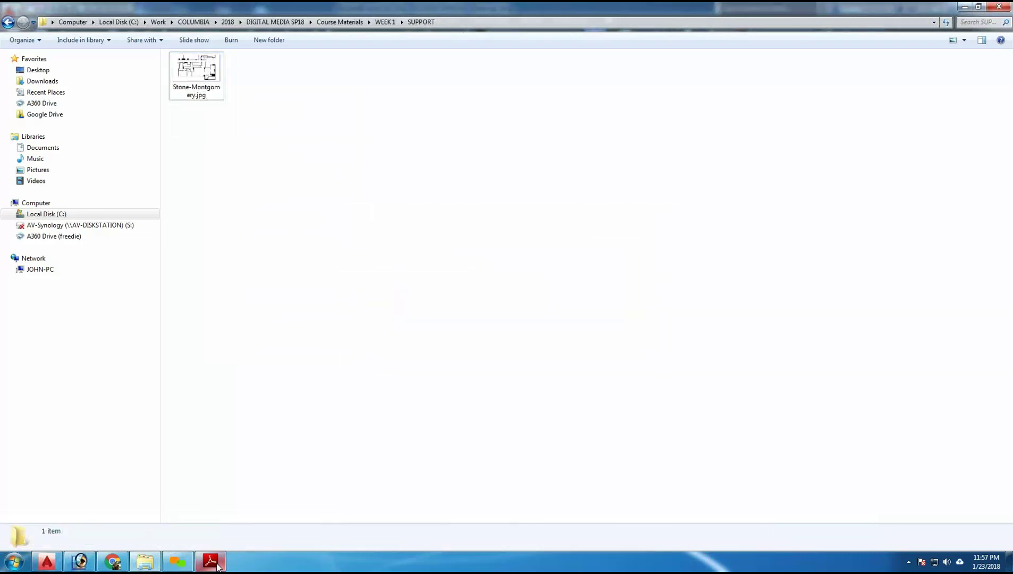
mouse_move(80, 555)
left_click(47, 561)
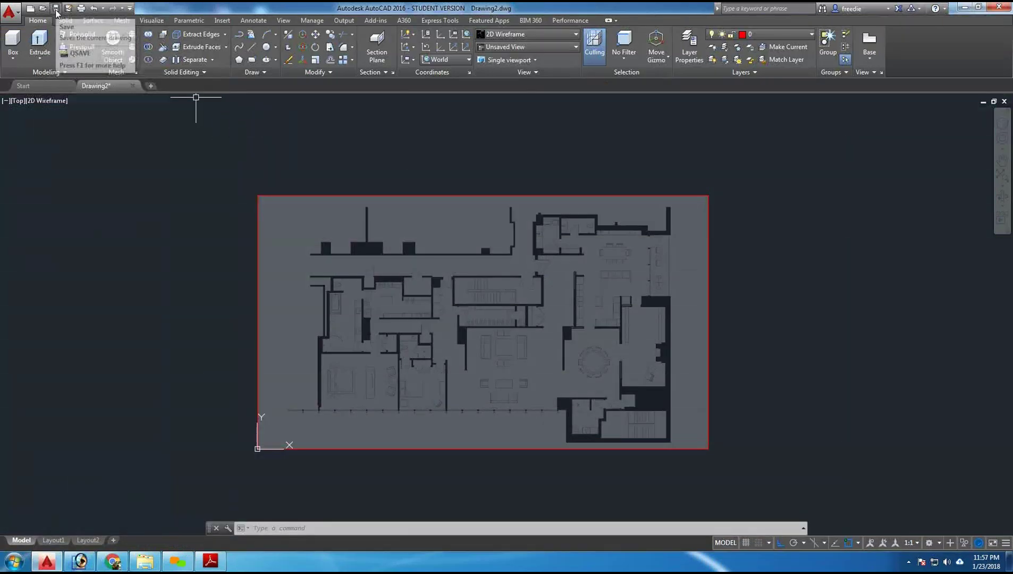
Save Drawing2 as floorplan.dwg in the WEEK 1 SUPPORT folder and close its tab
left_click(17, 14)
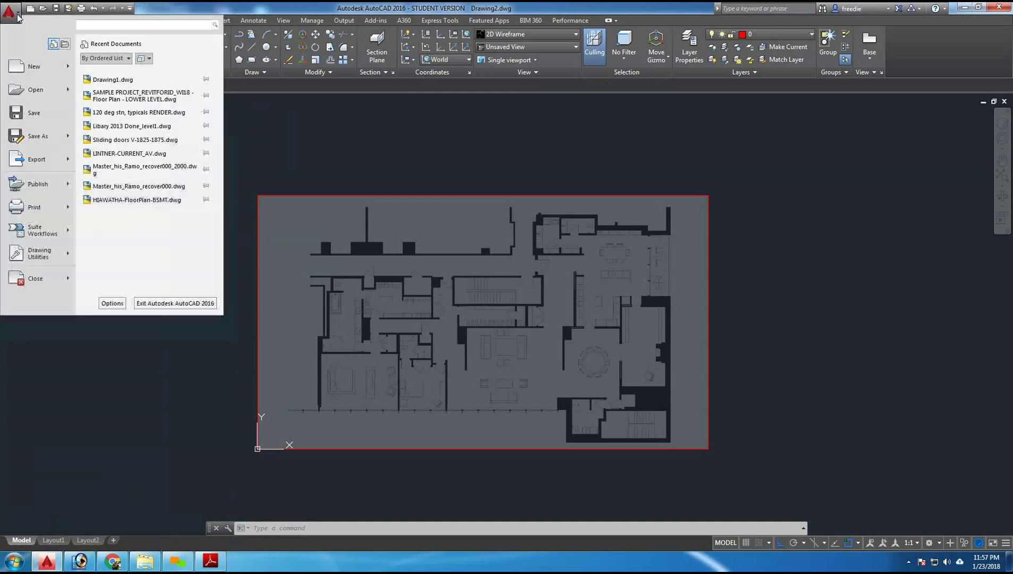
left_click(45, 140)
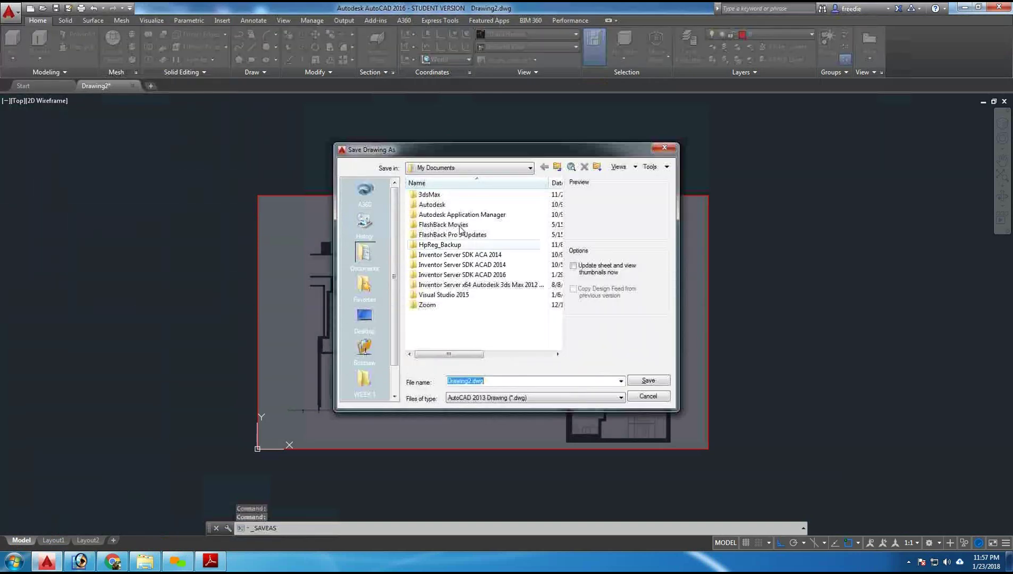
left_click(393, 379)
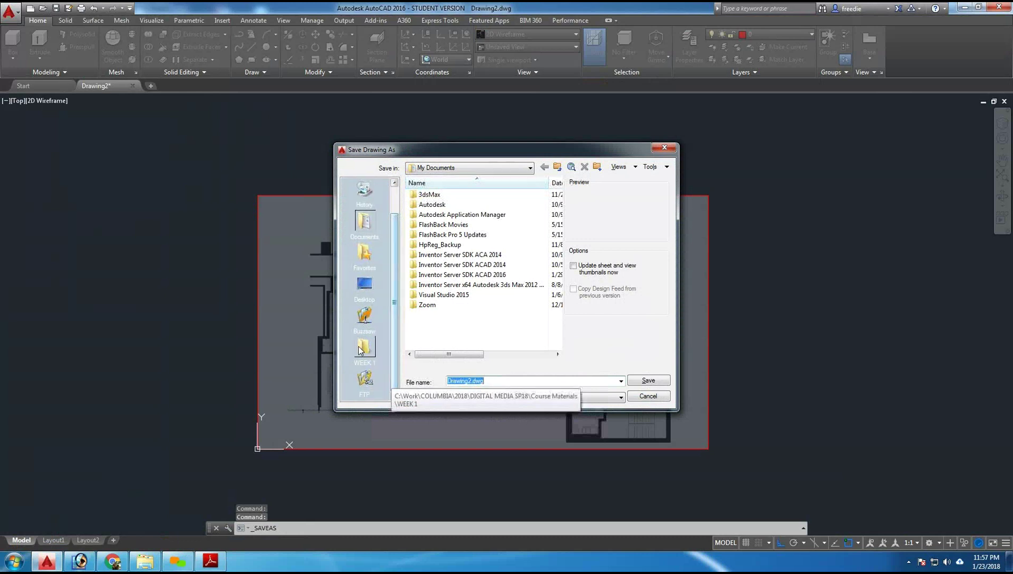
left_click(364, 350)
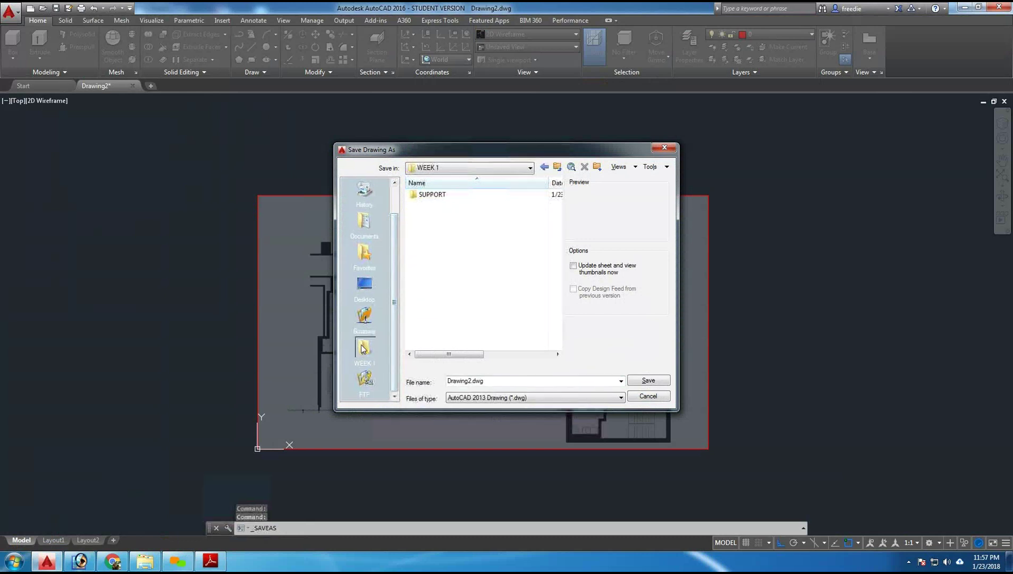
double_click(436, 198)
double_click(496, 381)
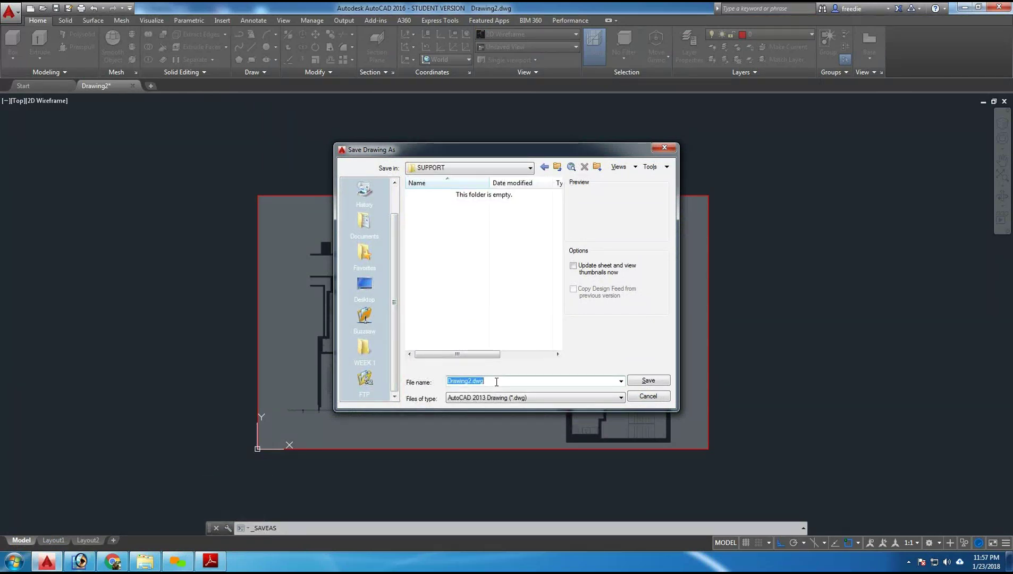
type("floorplan")
left_click(630, 382)
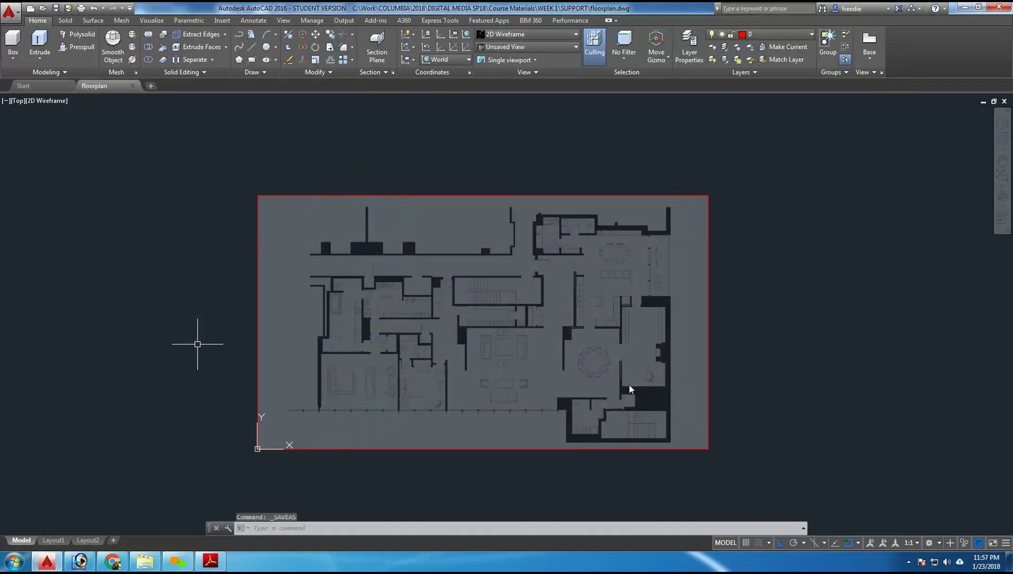
left_click(132, 86)
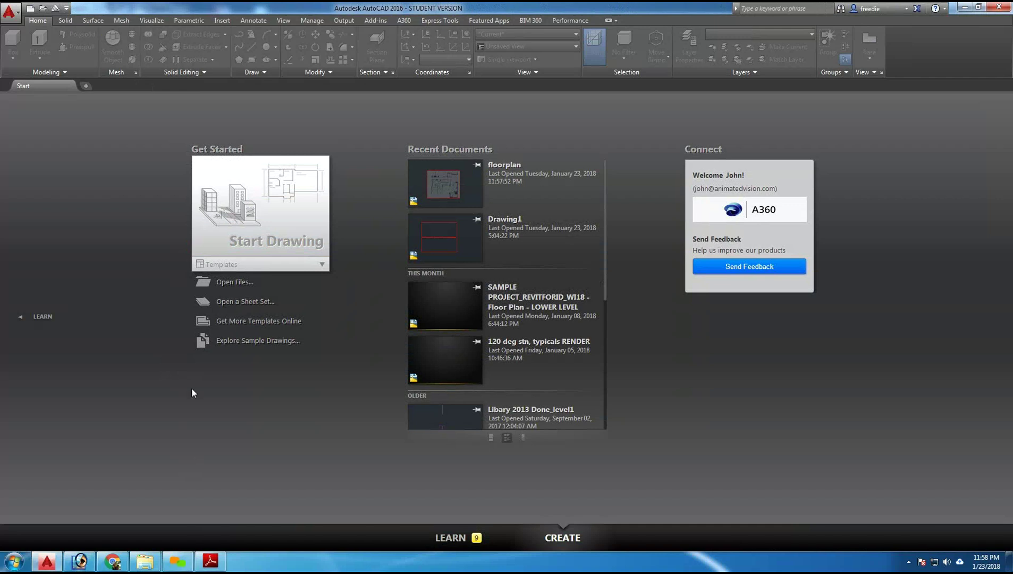
Rename the SUPPORT folder's Stone-Montgomery.jpg to Stone-Montgomery_EXAMPLE.jpg by adding _EXAMPLE before .jpg
left_click(145, 562)
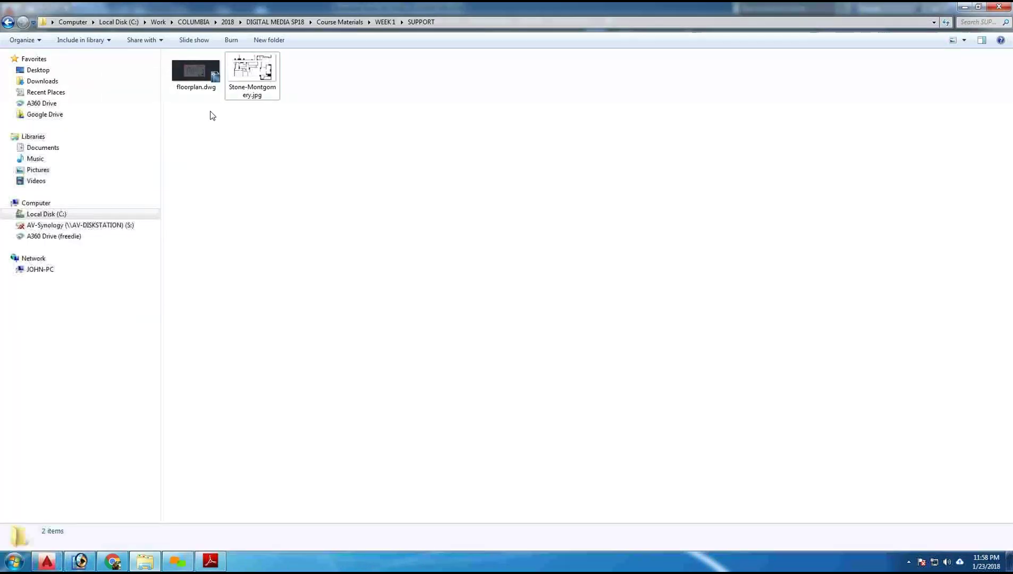
left_click(254, 85)
right_click(255, 87)
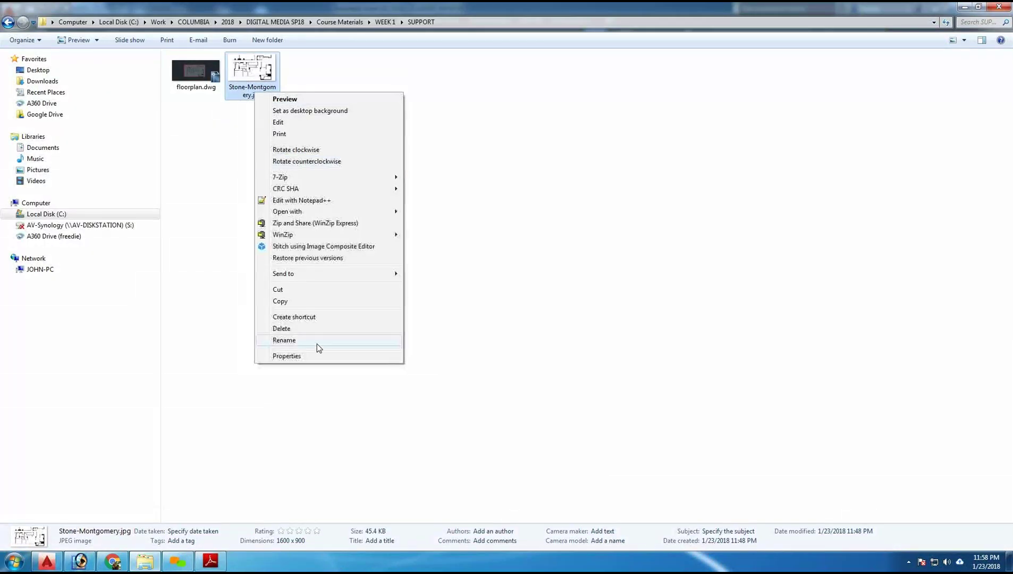
left_click(317, 342)
left_click(267, 95)
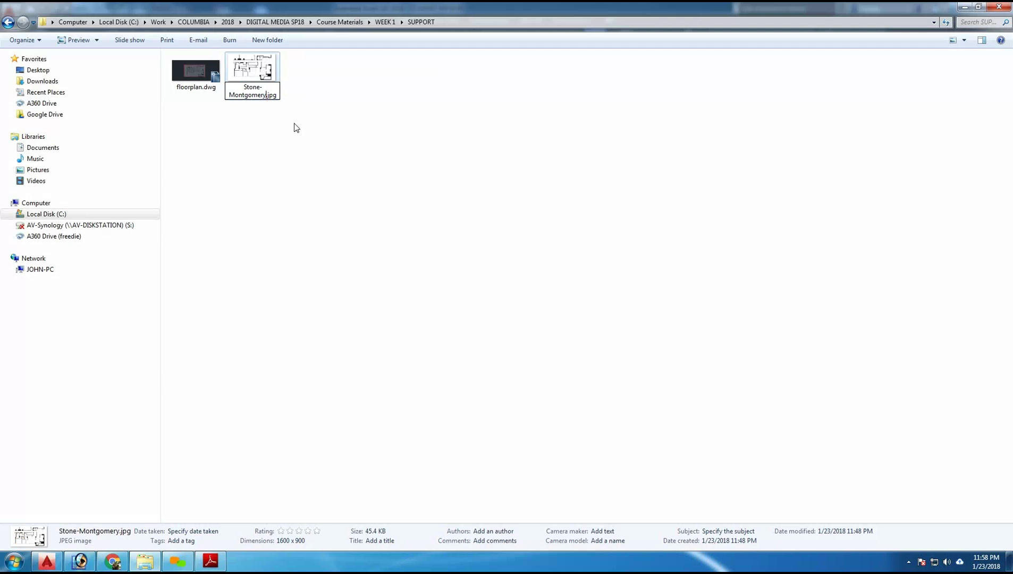
type("_T")
key("BackSpace")
type("EX")
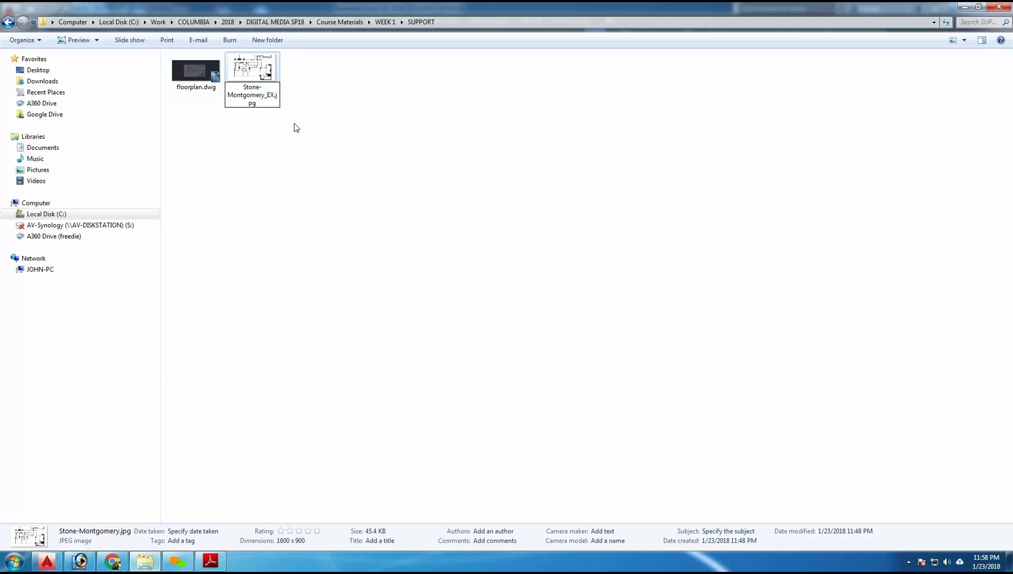
type("AMPLE")
left_click(392, 158)
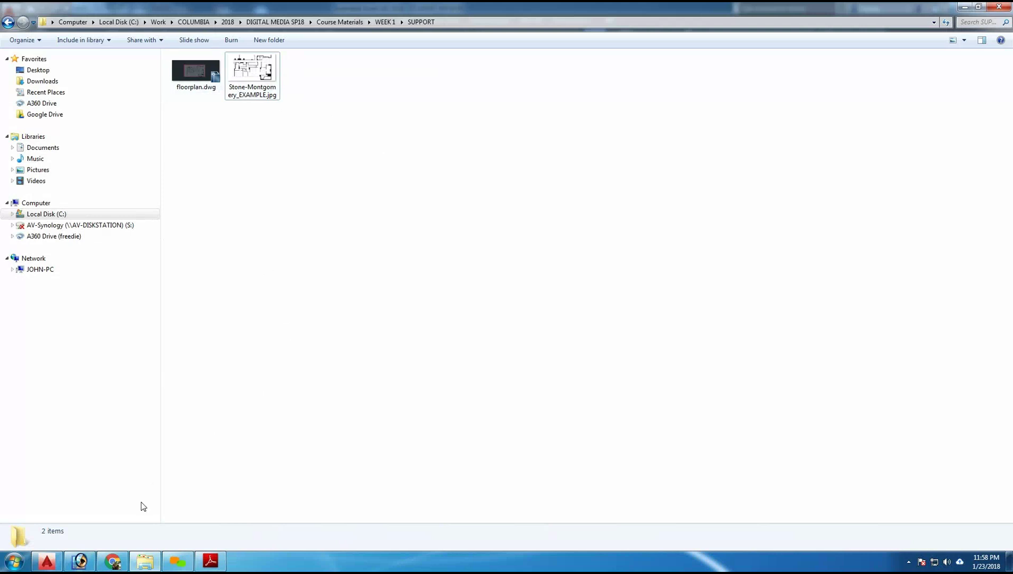
Open floorplan.dwg from the SUPPORT folder through the Application menu's Open > Drawing
left_click(47, 561)
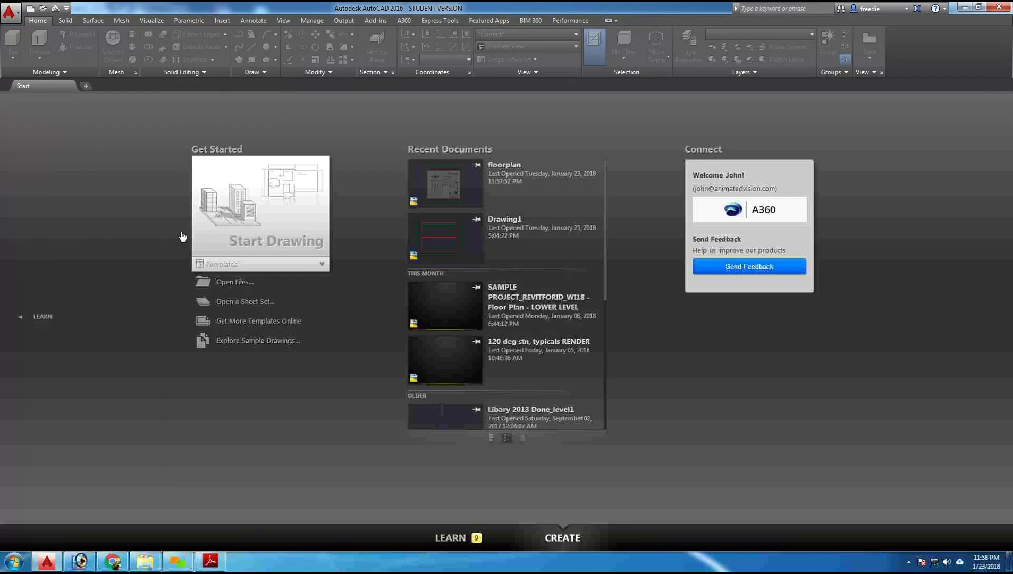
left_click(10, 12)
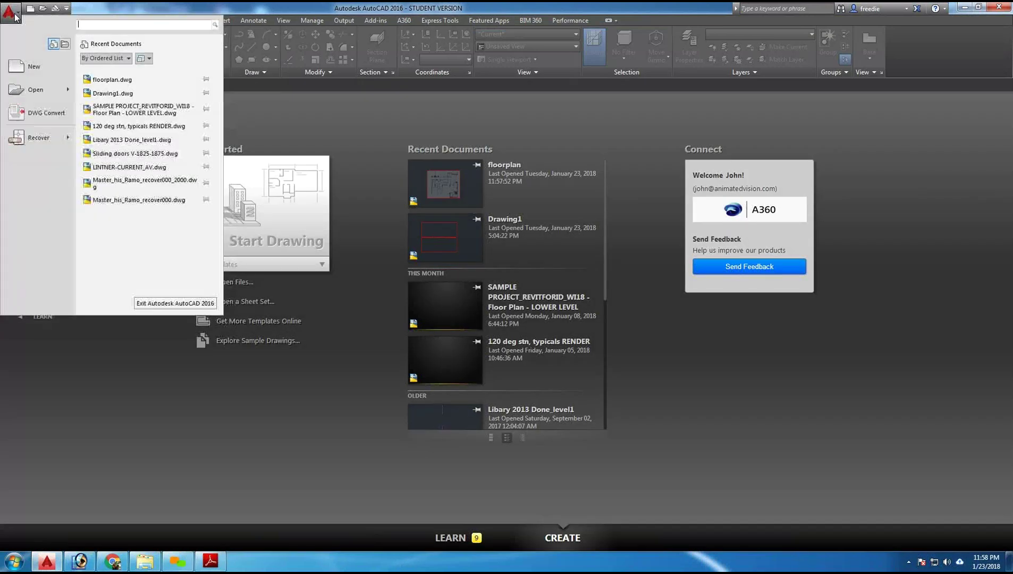
mouse_move(35, 95)
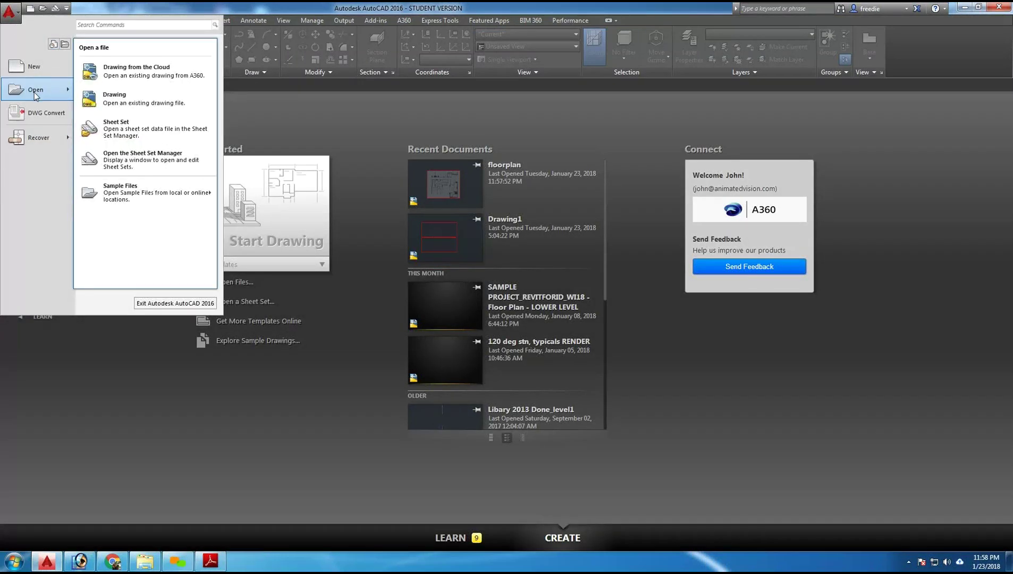
left_click(121, 100)
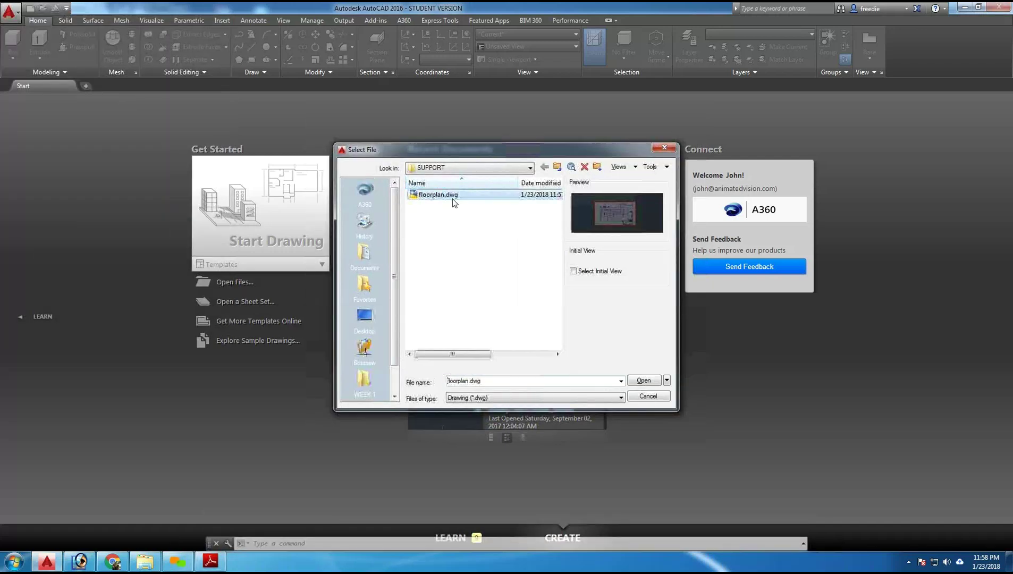
left_click(427, 196)
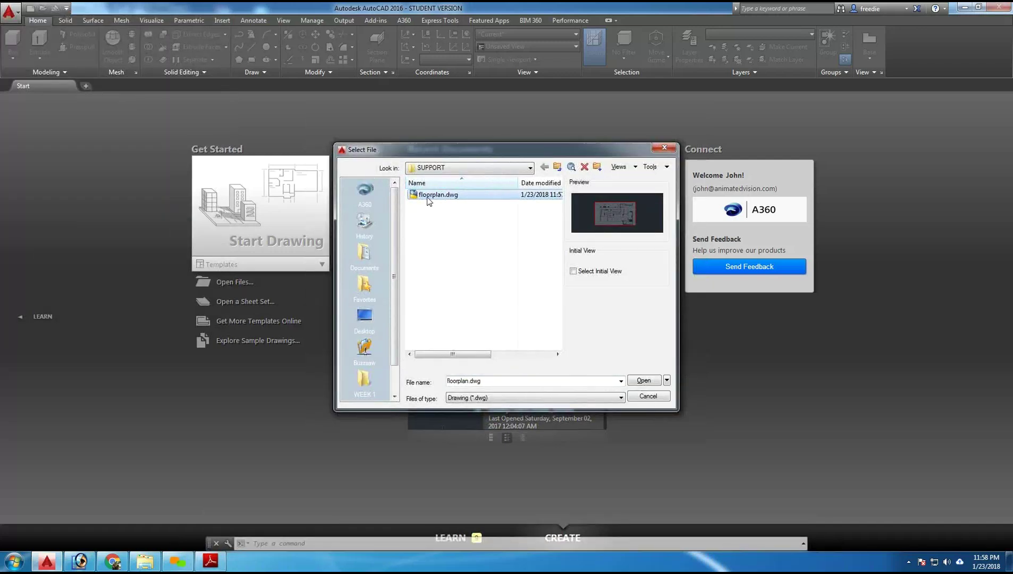
left_click(644, 381)
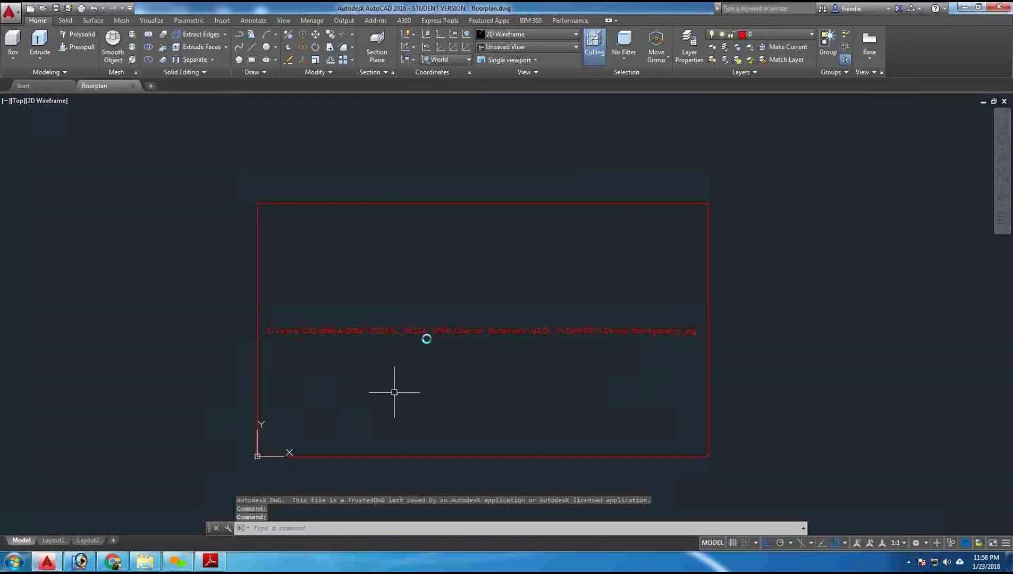
Centre the missing image's red frame, select it, check the Insert tab, then clear the selection
scroll(420, 382, "up", 2)
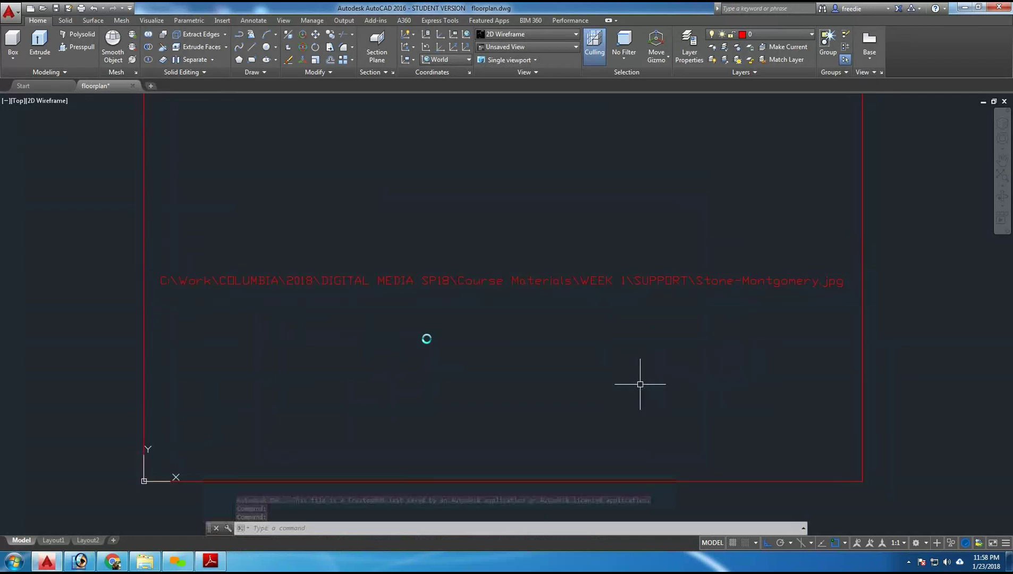
scroll(640, 384, "down", 1)
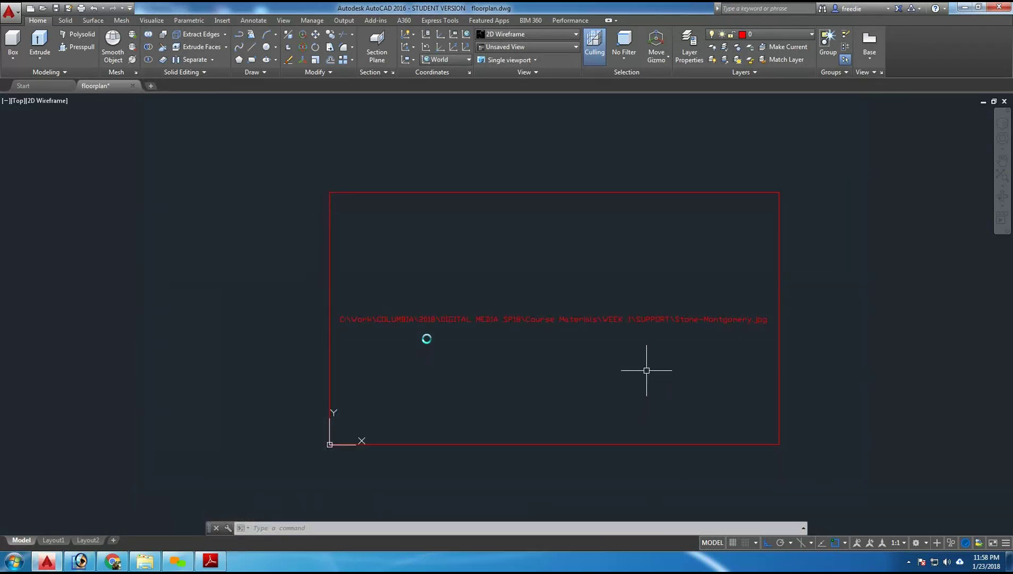
middle_click_drag(647, 367, 584, 367)
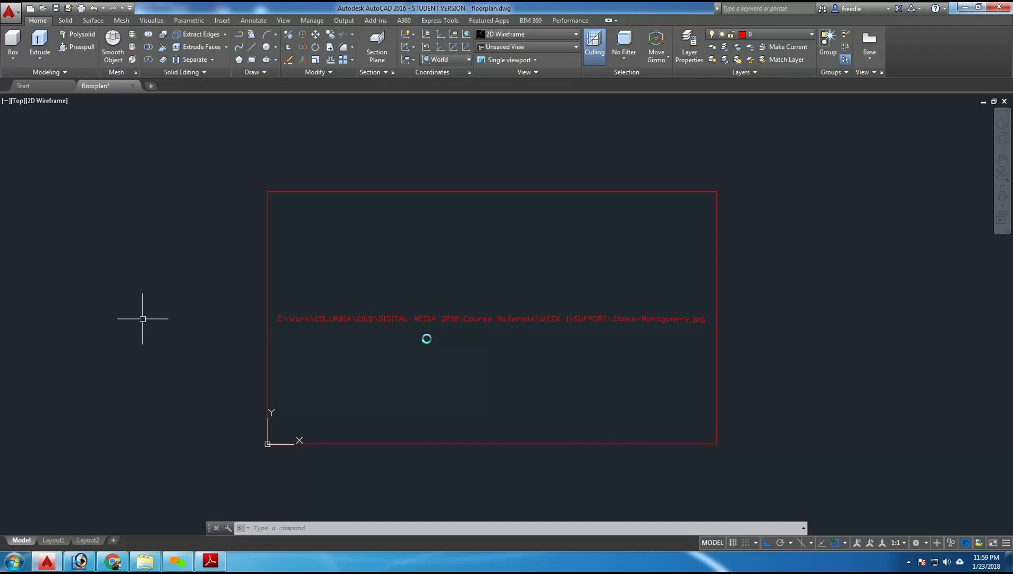
left_click(298, 192)
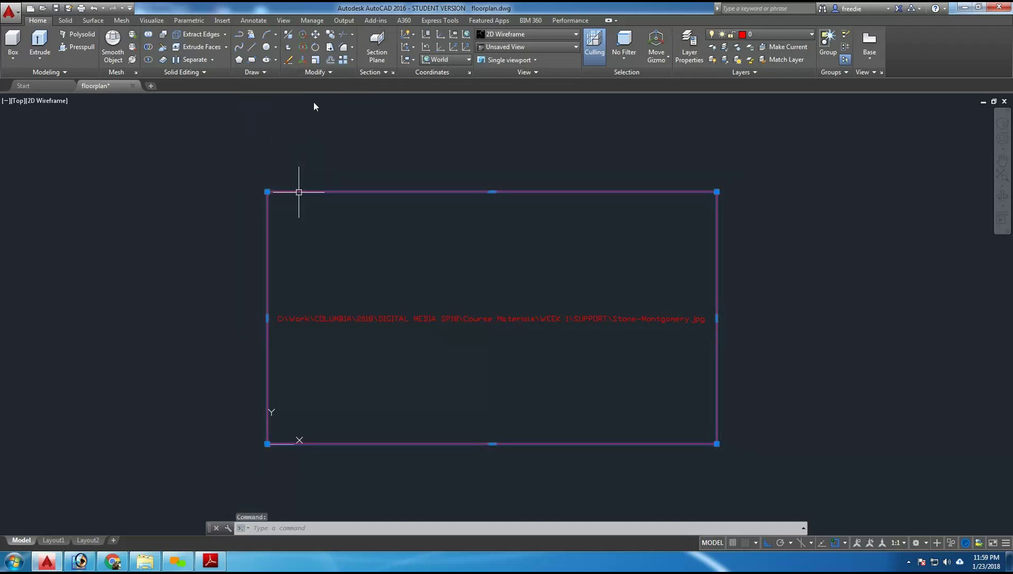
left_click(222, 20)
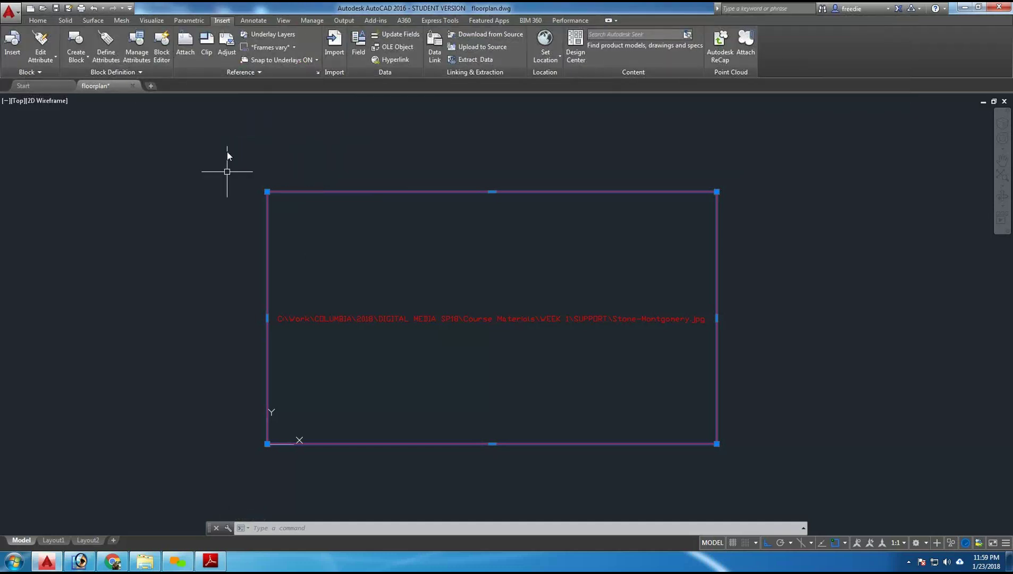
key("Escape")
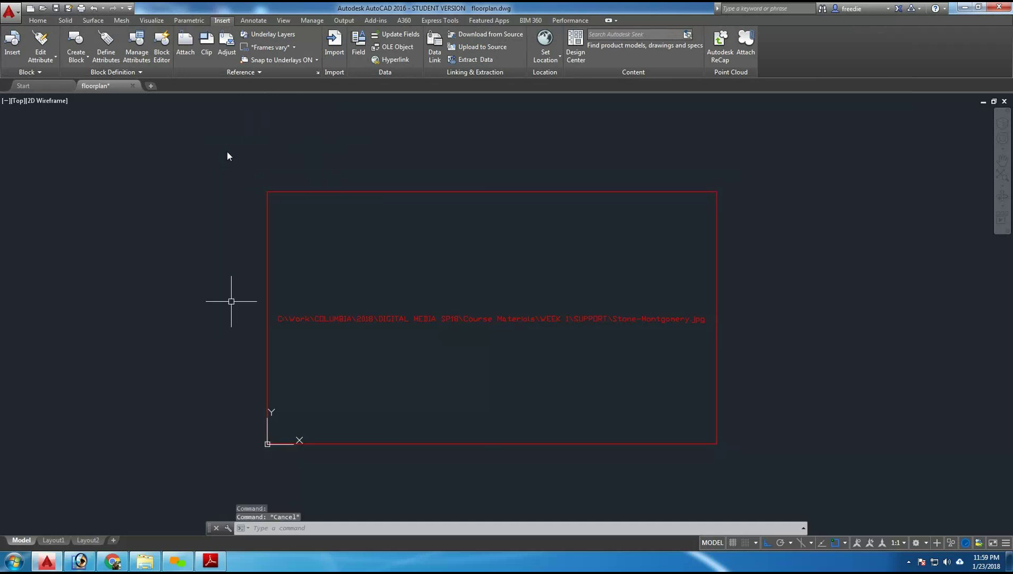
Rename Stone-Montgomery_EXAMPLE.jpg back to Stone-Montgomery.jpg by deleting _EXAMPLE from its name
left_click(146, 562)
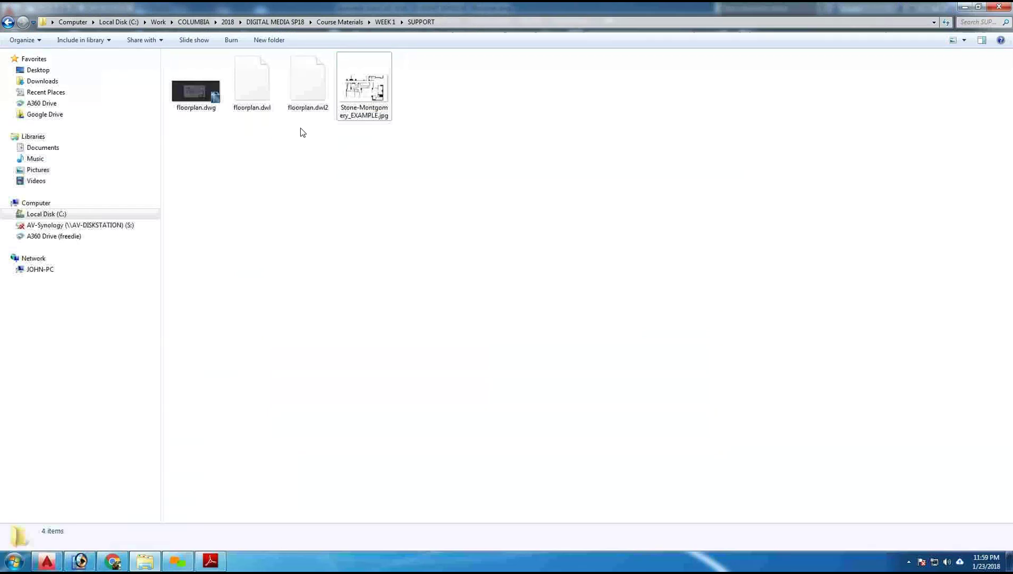
left_click(372, 111)
right_click(372, 107)
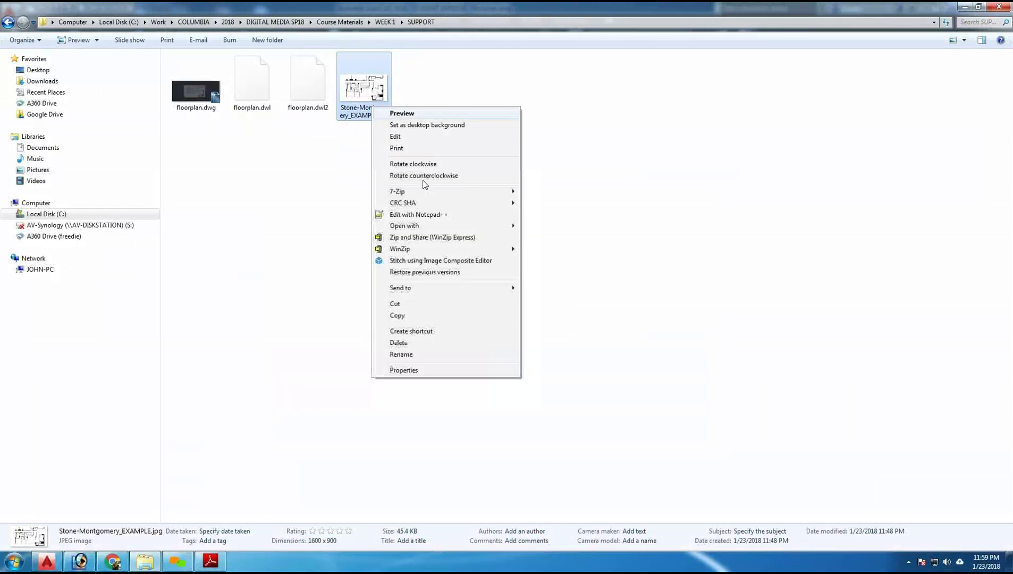
left_click(402, 355)
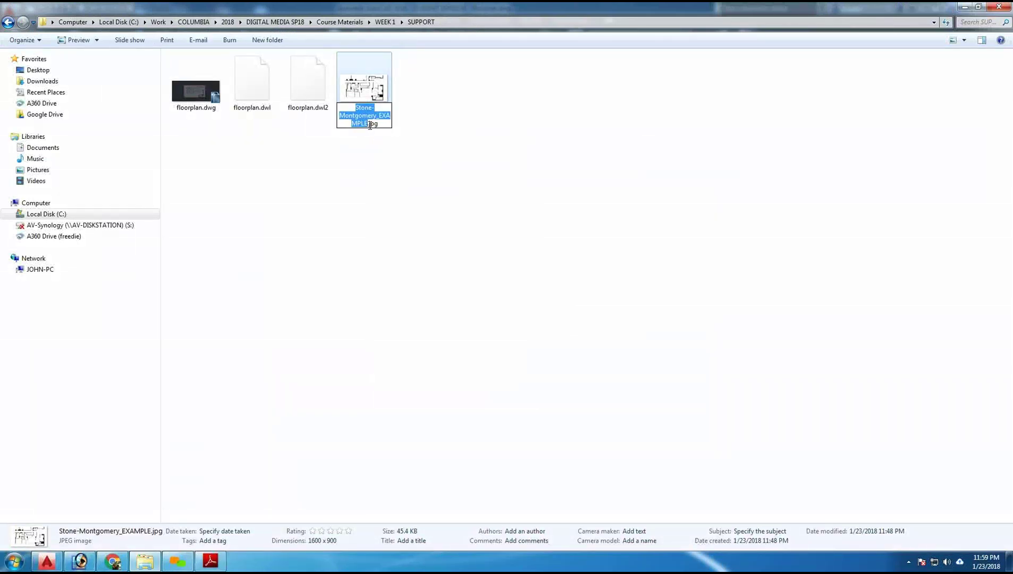
left_click(370, 124)
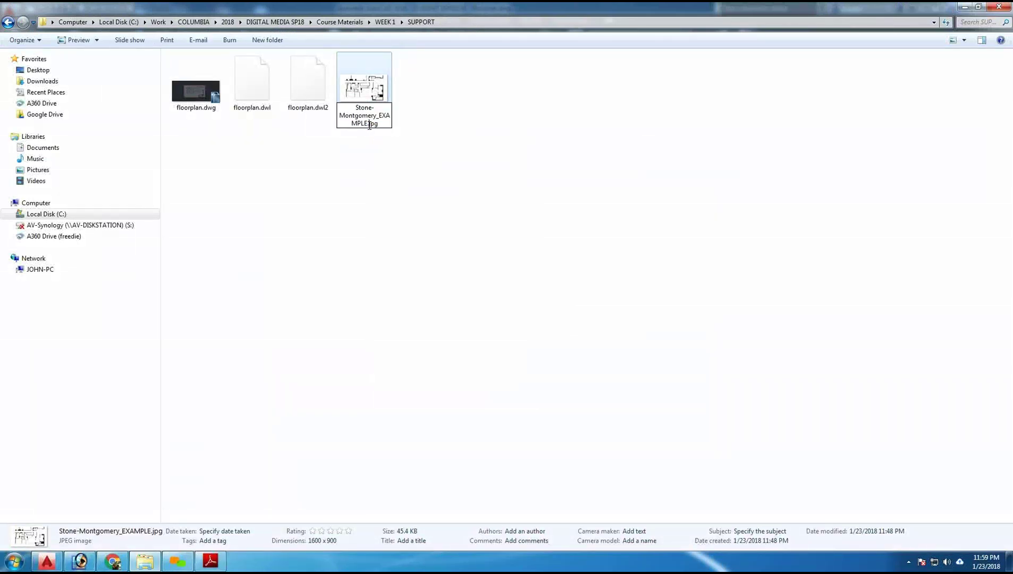
key("BackSpace")
key("BackSpace")
key("BackSpace")
key("BackSpace")
key("BackSpace")
key("BackSpace")
key("BackSpace")
key("BackSpace")
left_click(391, 160)
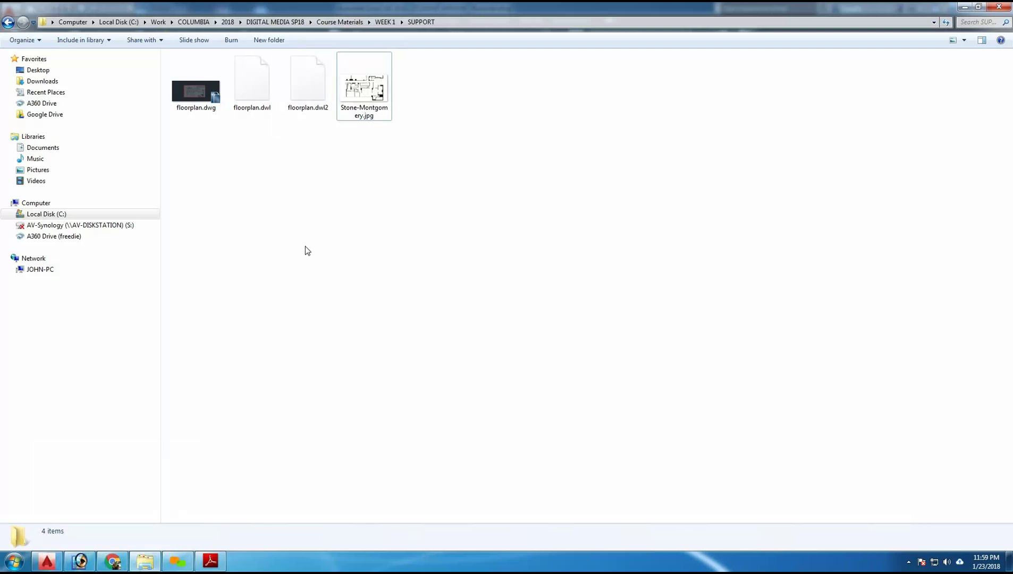
Close floorplan.dwg, saving its changes
left_click(59, 559)
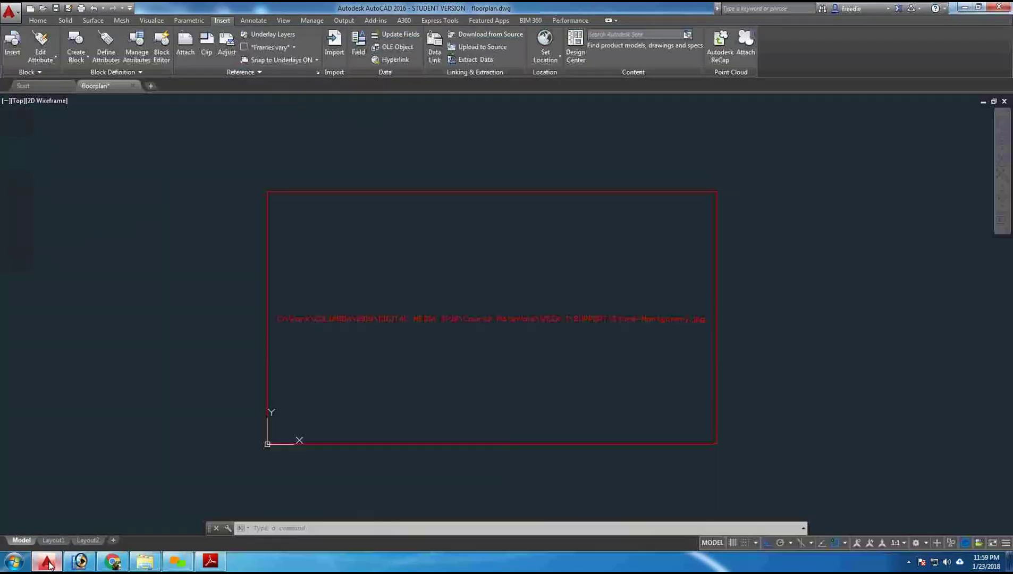
left_click(133, 86)
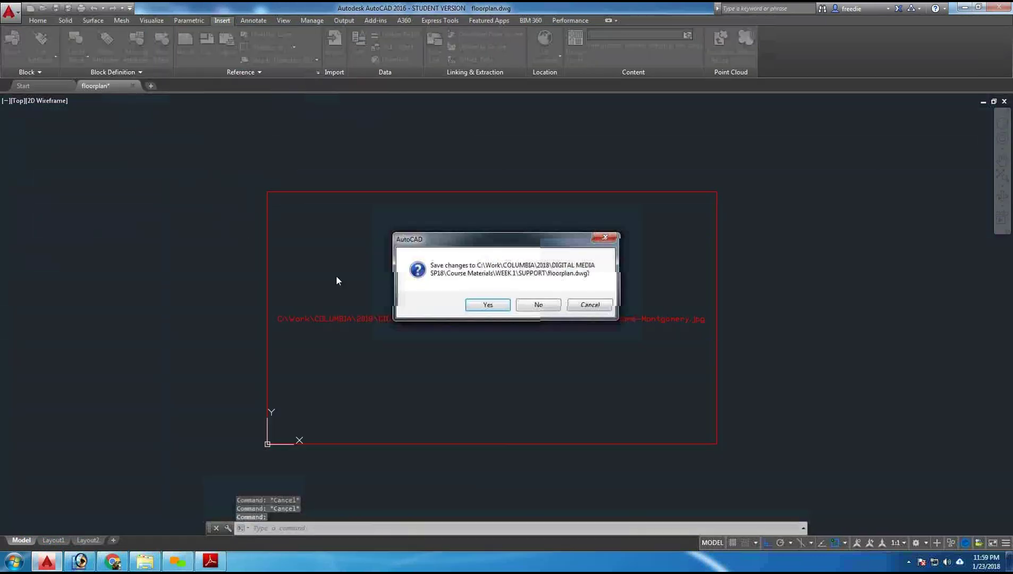
left_click(483, 305)
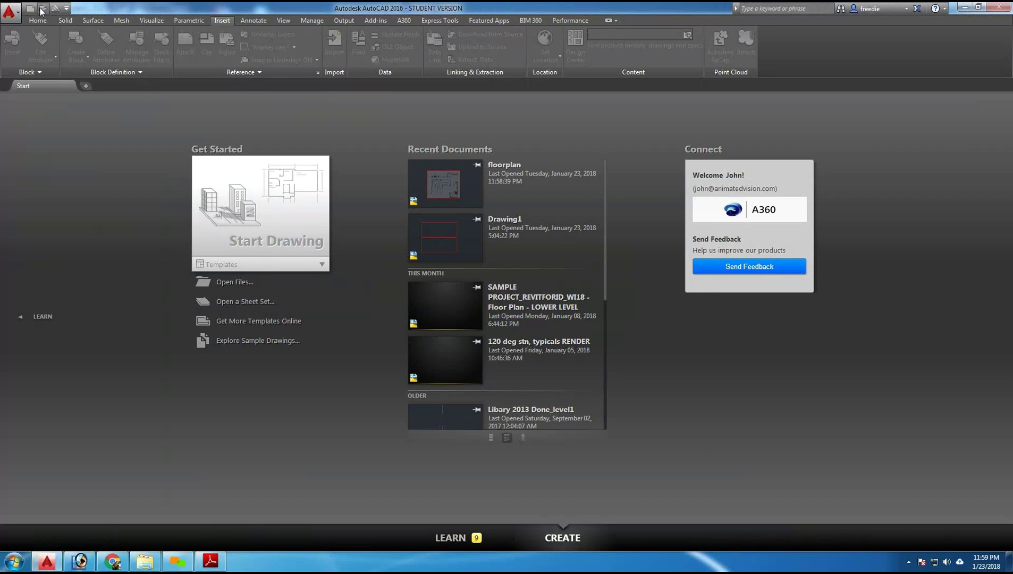
Reopen floorplan.dwg from the SUPPORT folder so the floor plan image displays again
left_click(43, 8)
left_click(455, 196)
left_click(643, 380)
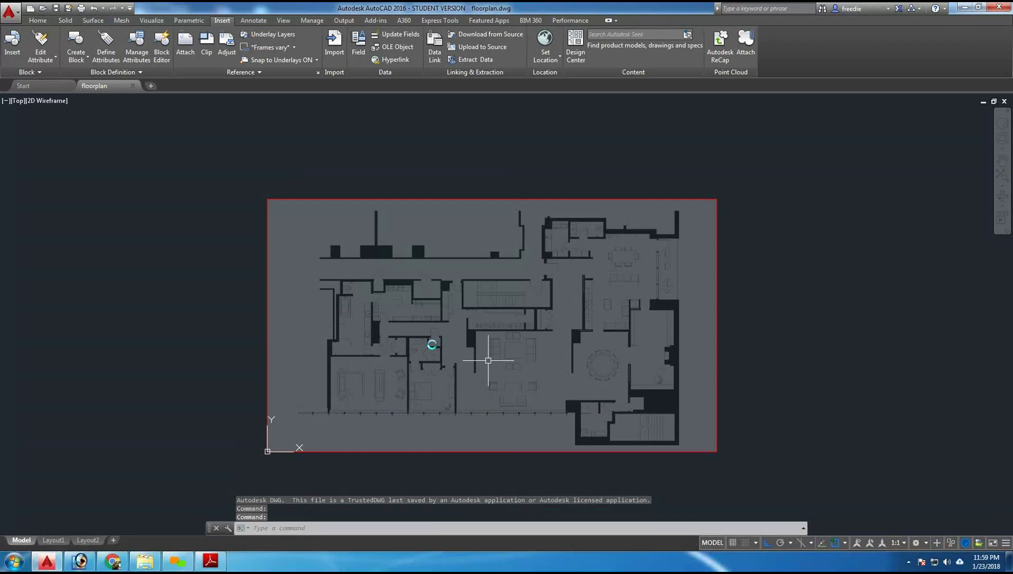
middle_click_drag(478, 352, 469, 336)
Open the External References palette with XREF and widen it to show the Type, Date and Saved Path columns
type("xre")
key("Return")
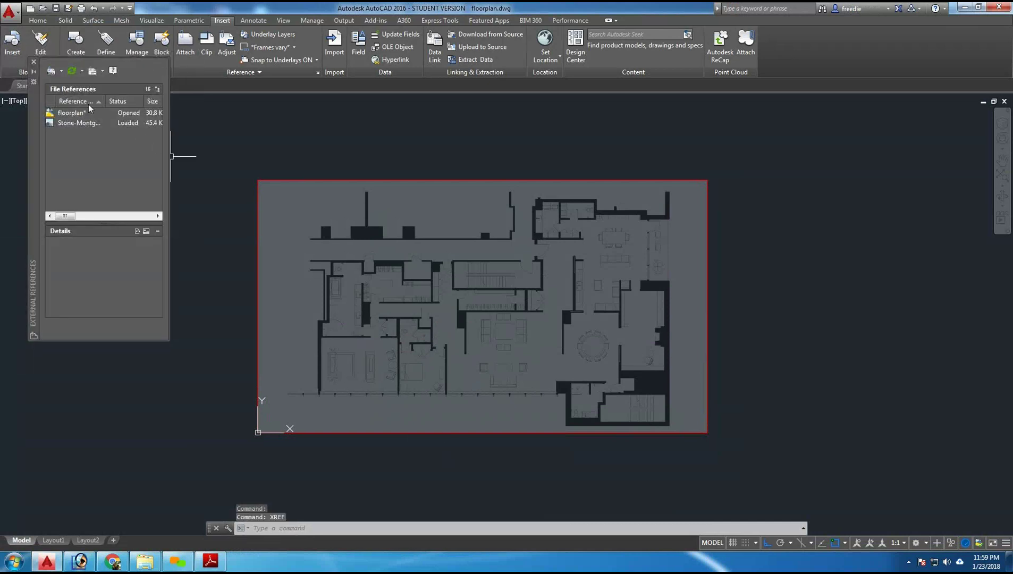
left_click_drag(32, 142, 83, 213)
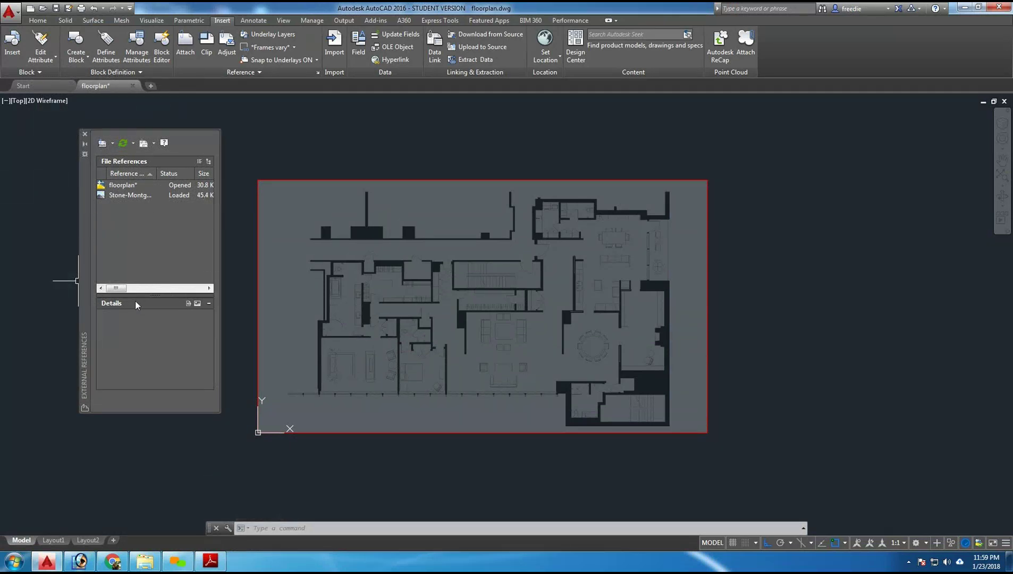
left_click(84, 137)
type("xre")
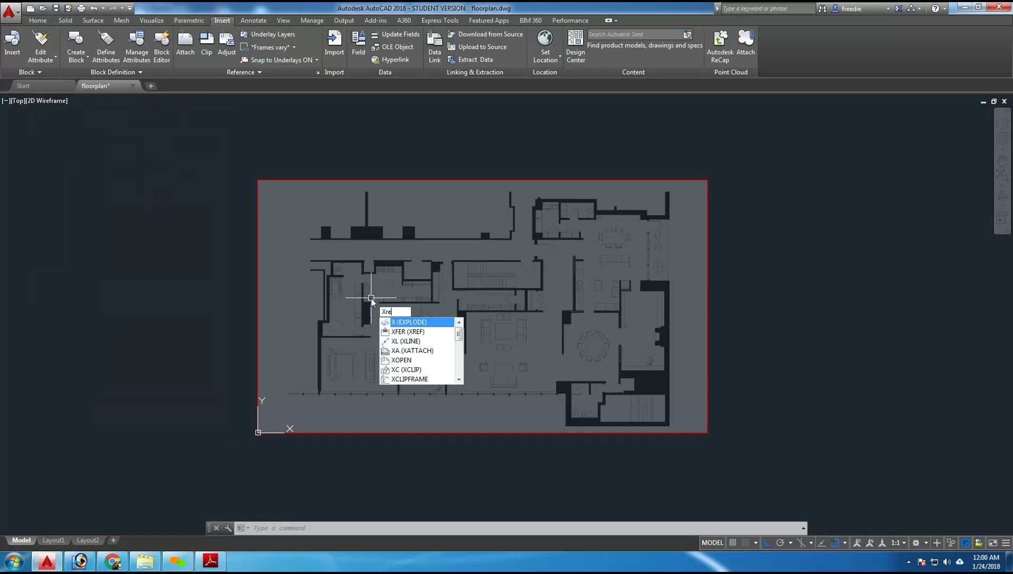
type("f")
key("Return")
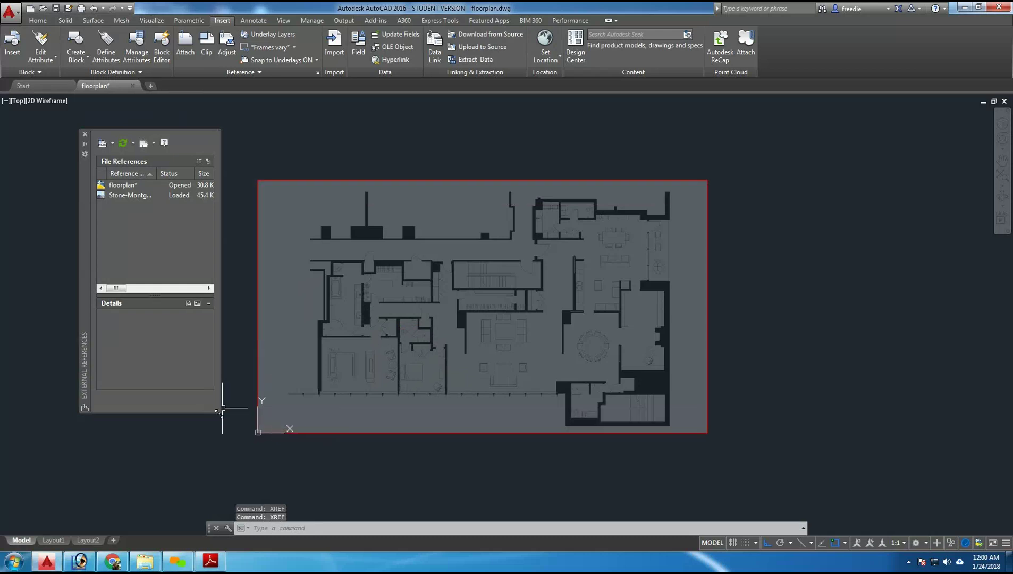
left_click_drag(221, 413, 740, 423)
Select the Stone-Montgomery reference and open the Change Path dropdown after checking the neighbouring toolbar menus
left_click(338, 196)
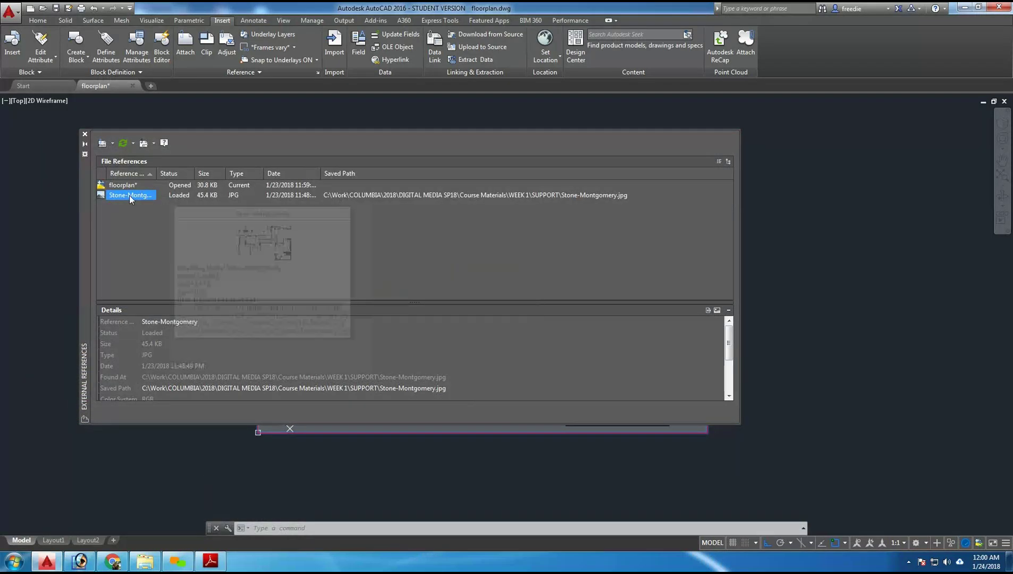
mouse_move(125, 195)
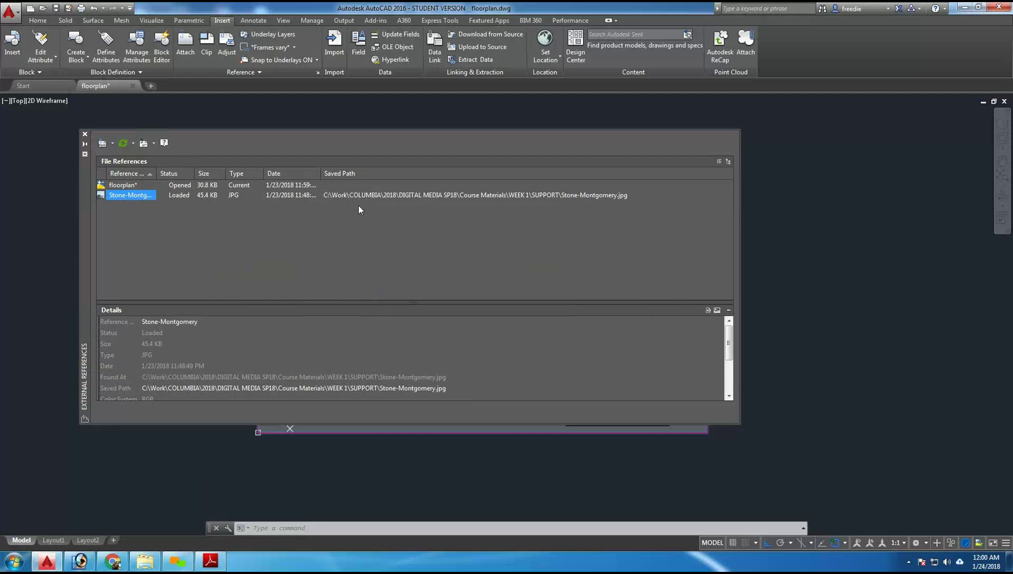
left_click(154, 144)
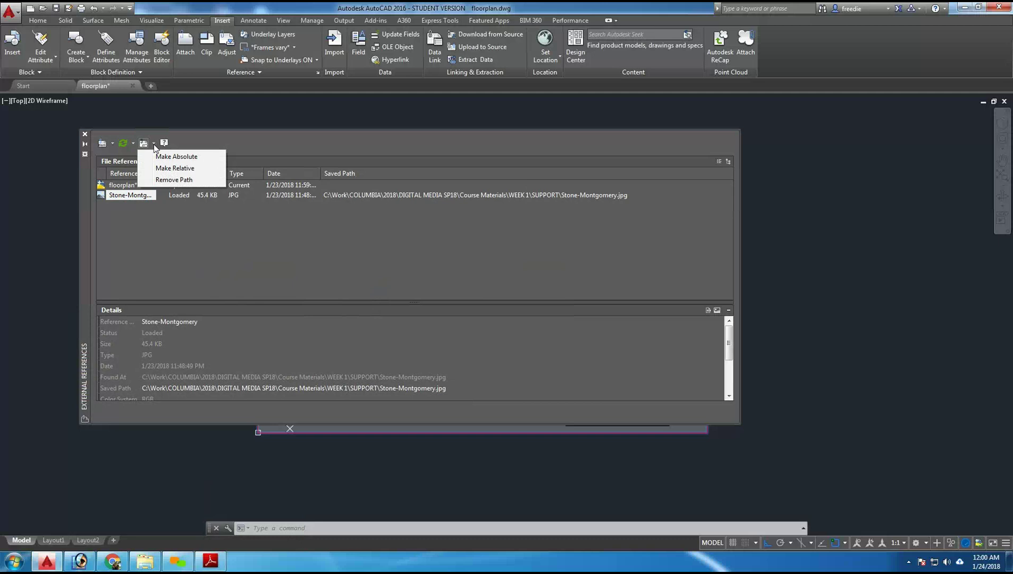
left_click(133, 144)
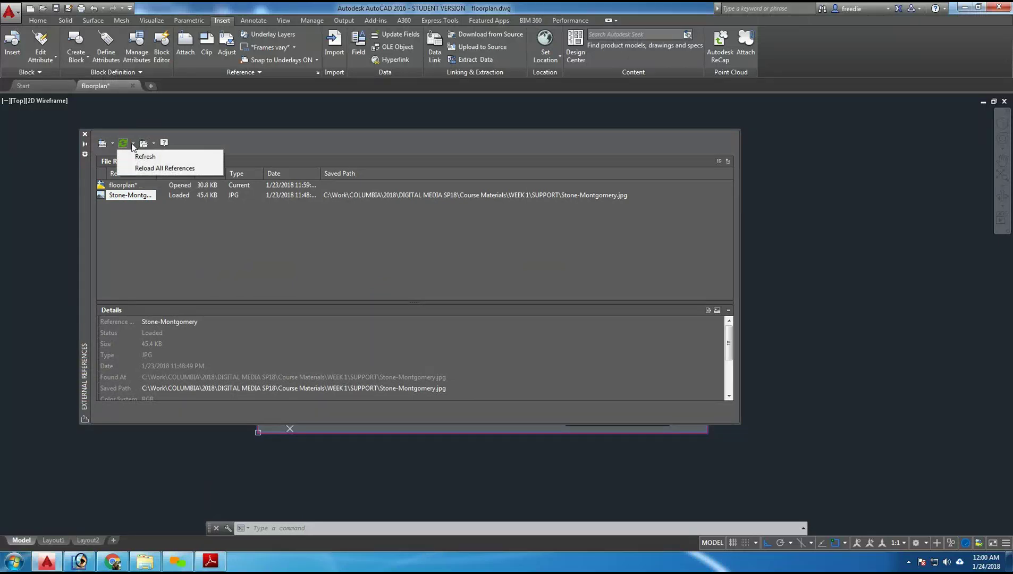
left_click(110, 144)
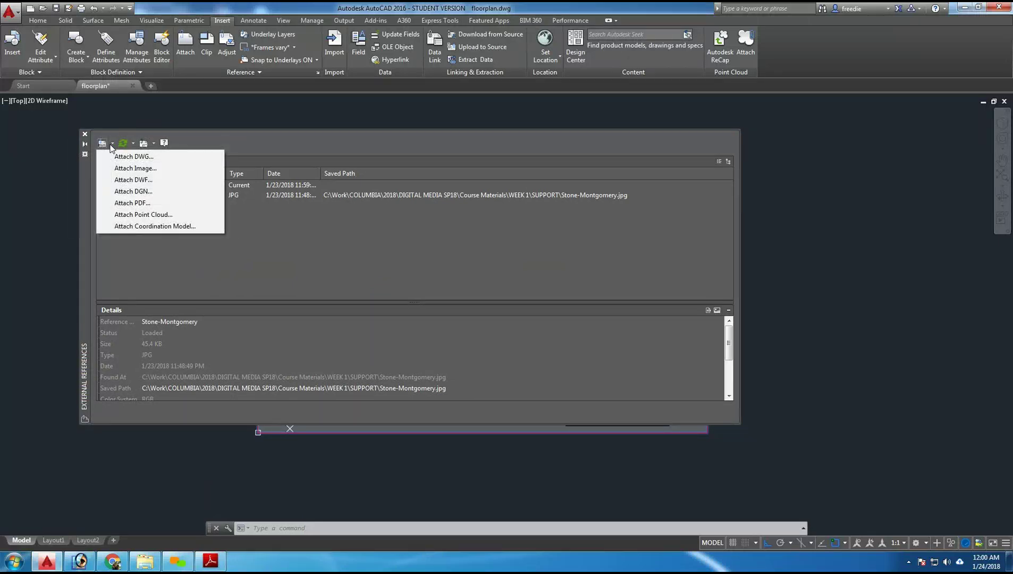
left_click(153, 145)
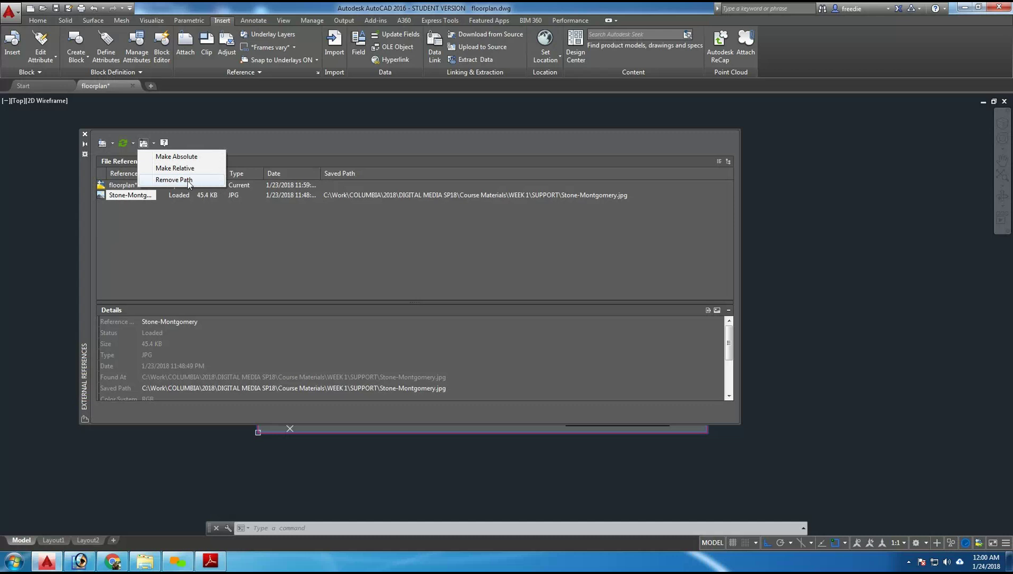
Use Change Path > Remove Path on the Stone-Montgomery image so its saved path is just Stone-Montgomery.jpg
left_click(174, 181)
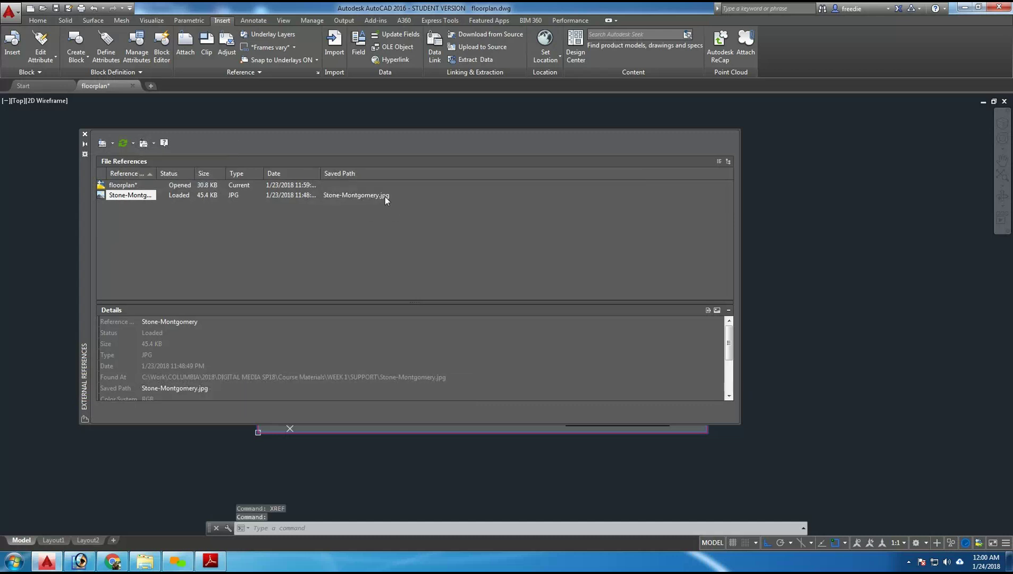
mouse_move(361, 196)
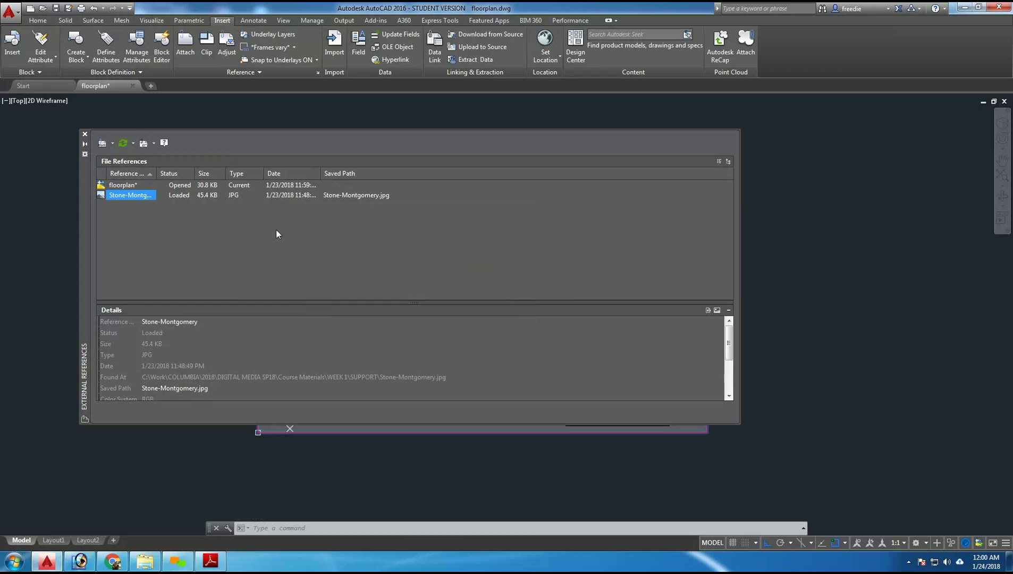
left_click(153, 144)
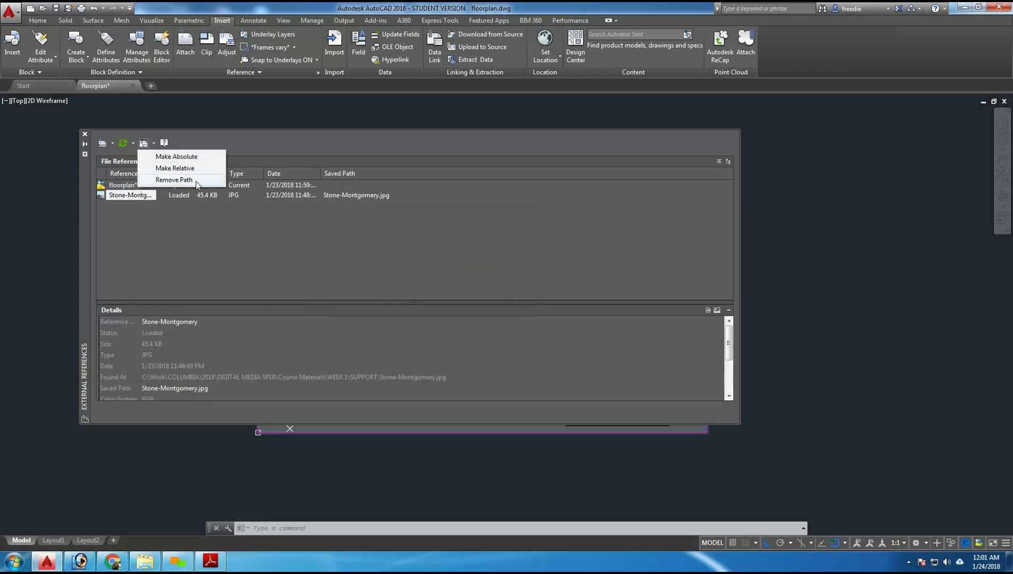
left_click(309, 229)
left_click(310, 230)
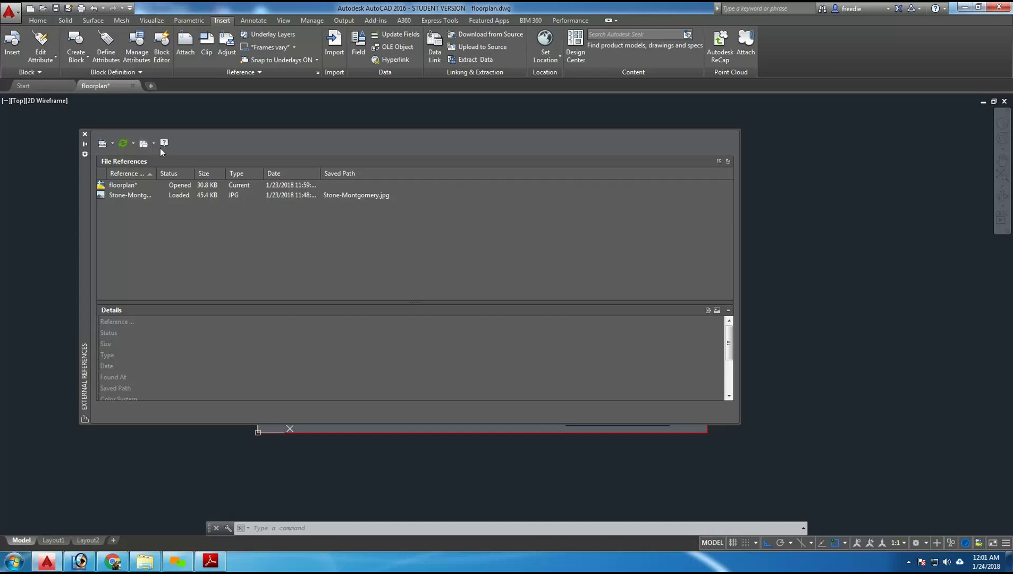
left_click(277, 195)
left_click(153, 144)
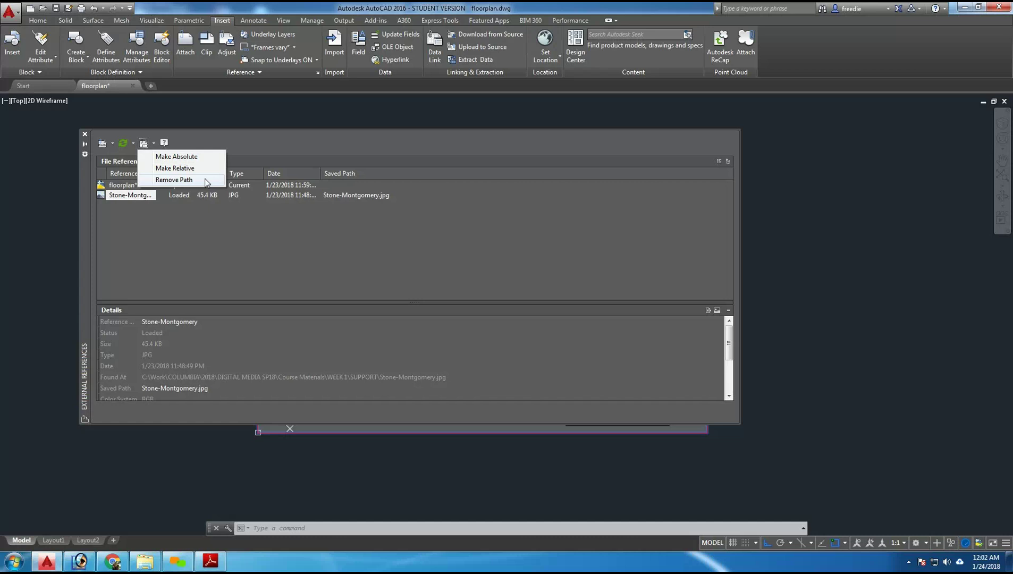
left_click(334, 196)
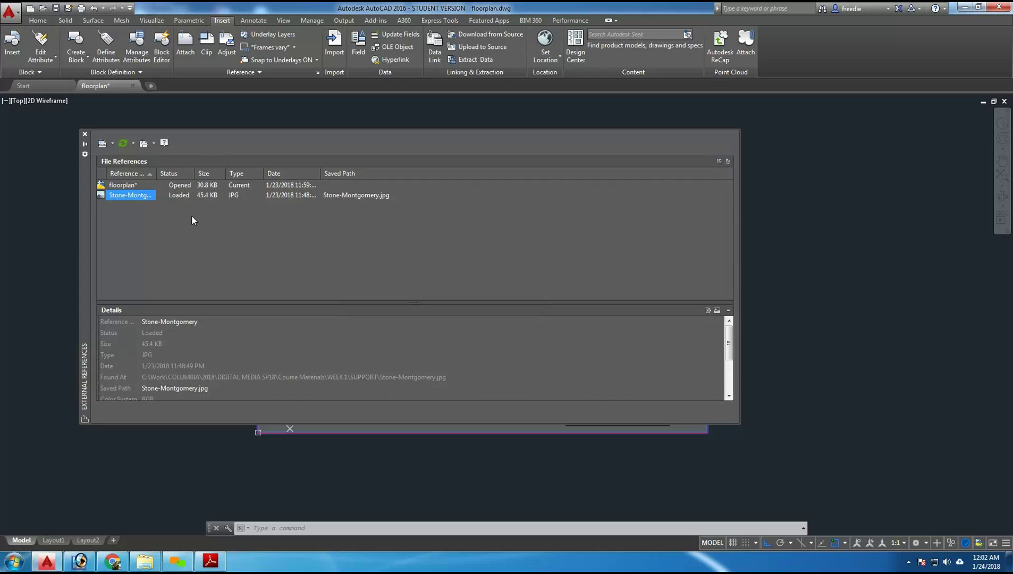
left_click(133, 143)
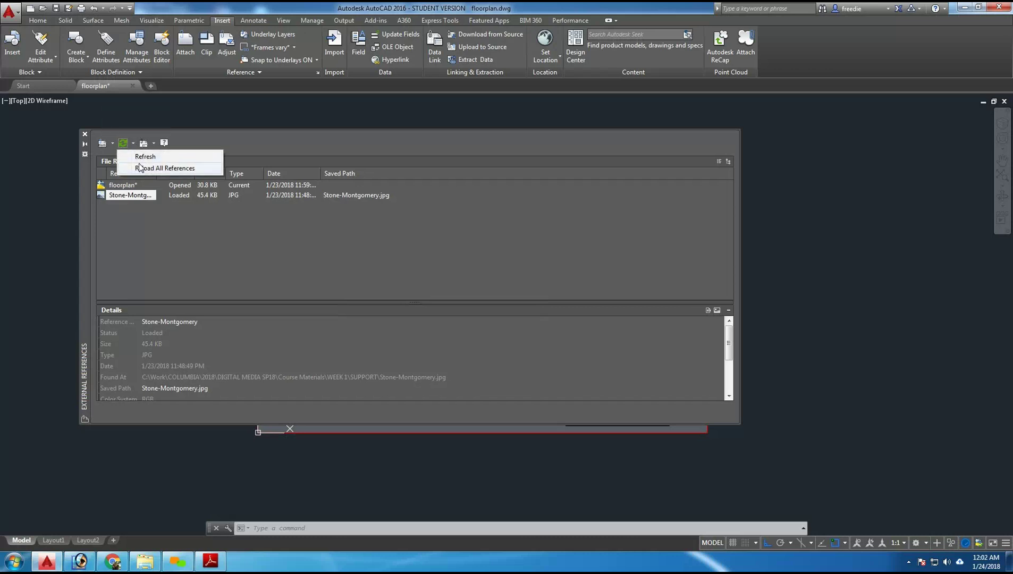
left_click(141, 158)
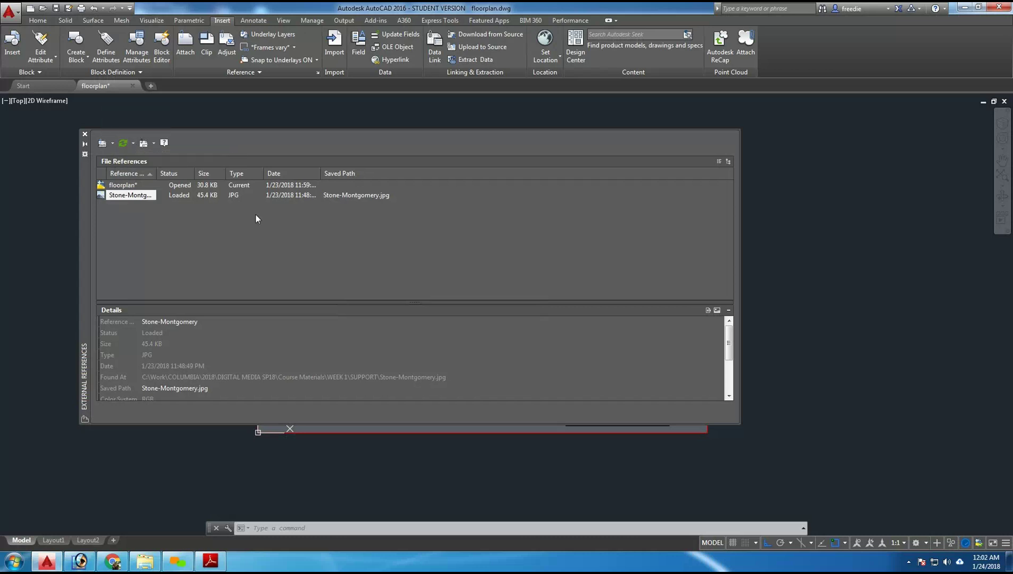
left_click(145, 562)
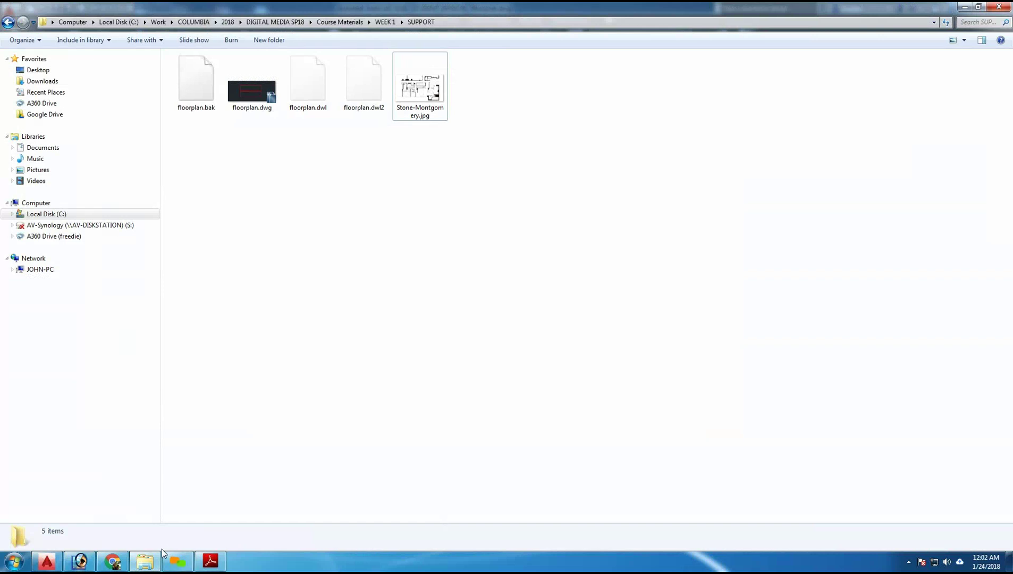
Back in the drawing, refresh the external references twice from the palette toolbar
left_click(46, 562)
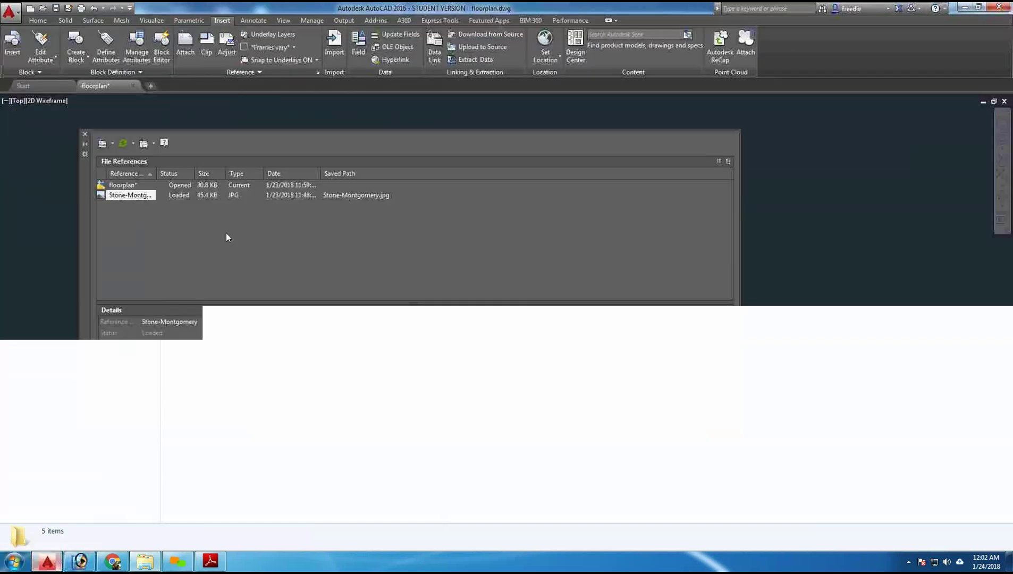
left_click(134, 143)
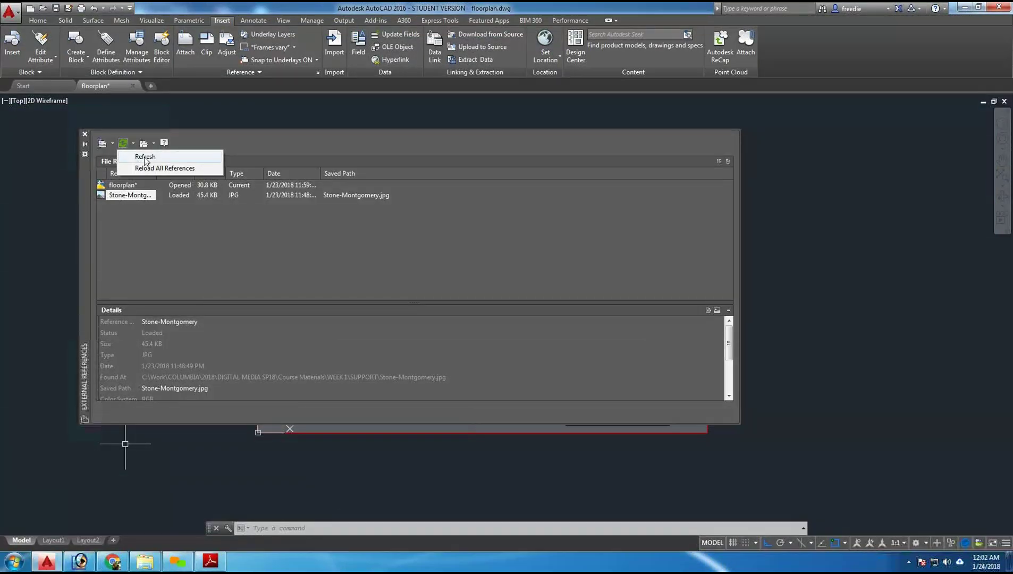
left_click(145, 157)
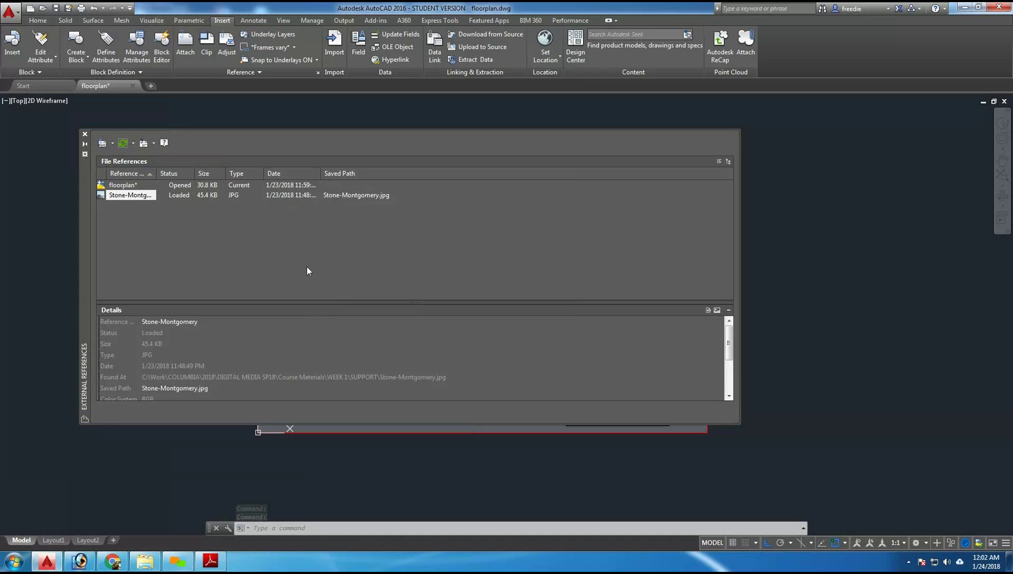
left_click(122, 145)
Close the External References palette and zoom and pan to centre the floor-plan image
left_click(85, 134)
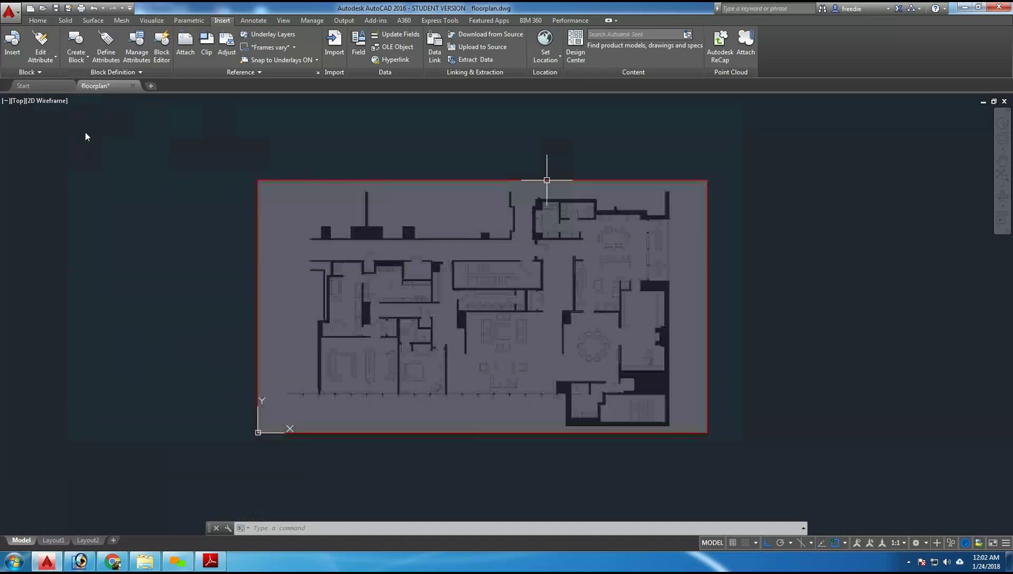
scroll(666, 172, "up", 2)
scroll(666, 172, "down", 2)
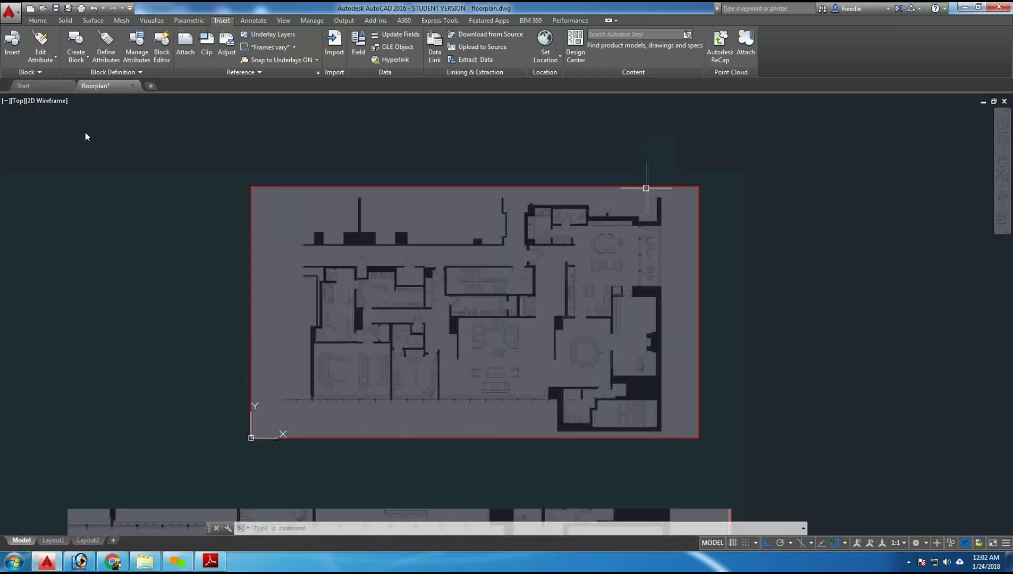
middle_click_drag(719, 204, 743, 174)
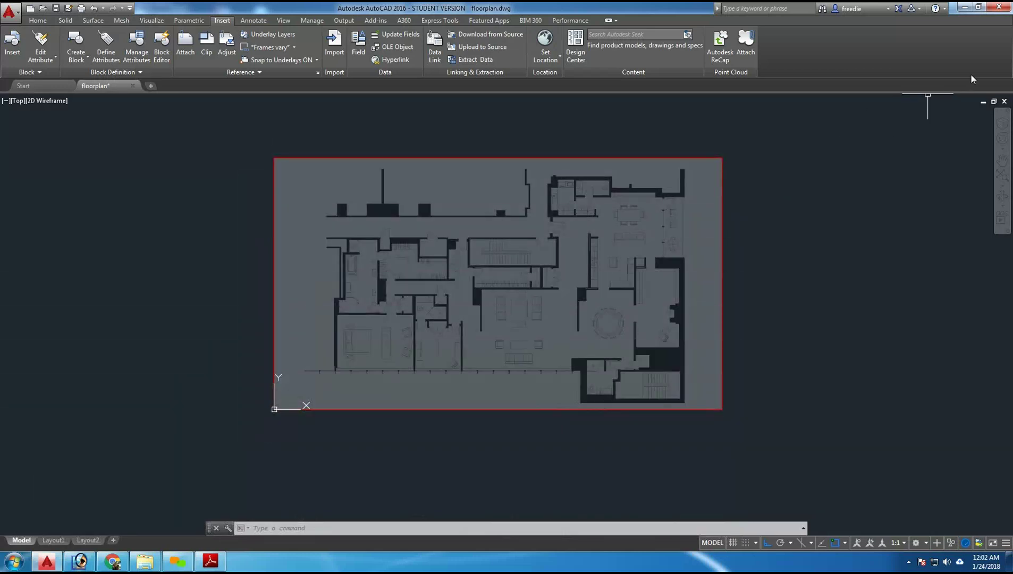